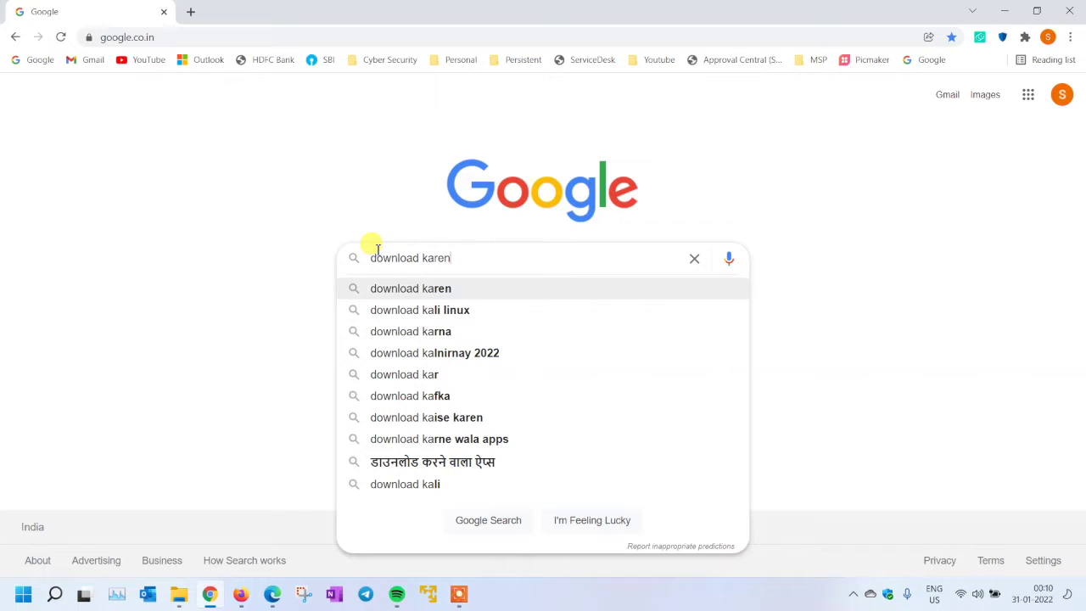
Search Google for 'download kali linux' and skim the results list
{"action": "key", "text": "Return"}
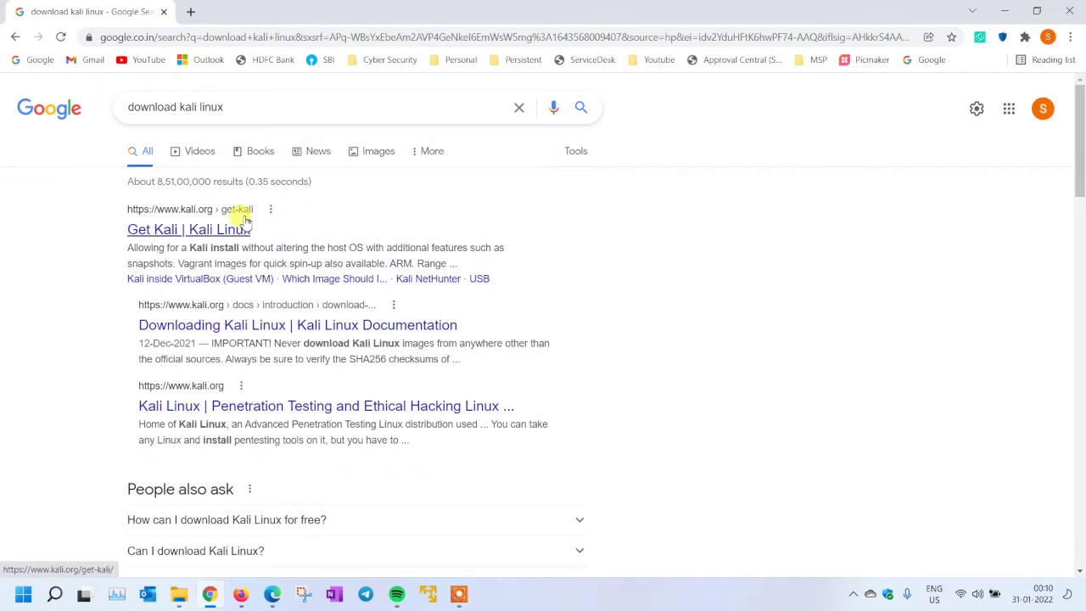
{"action": "scroll", "coordinate": [316, 293], "scroll_direction": "down", "scroll_amount": 5}
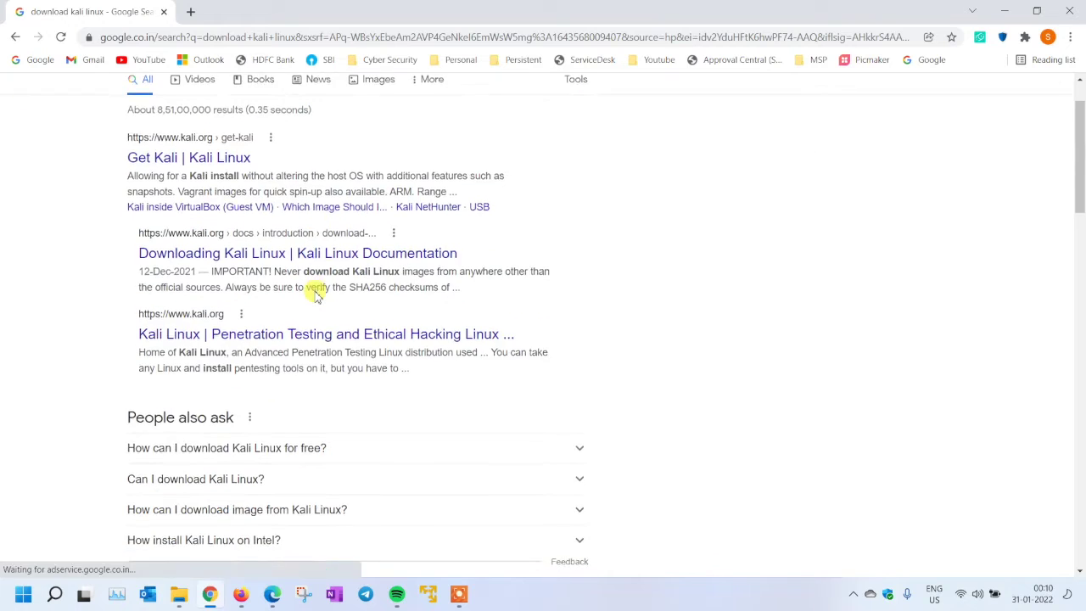
{"action": "scroll", "coordinate": [311, 293], "scroll_direction": "down", "scroll_amount": 1}
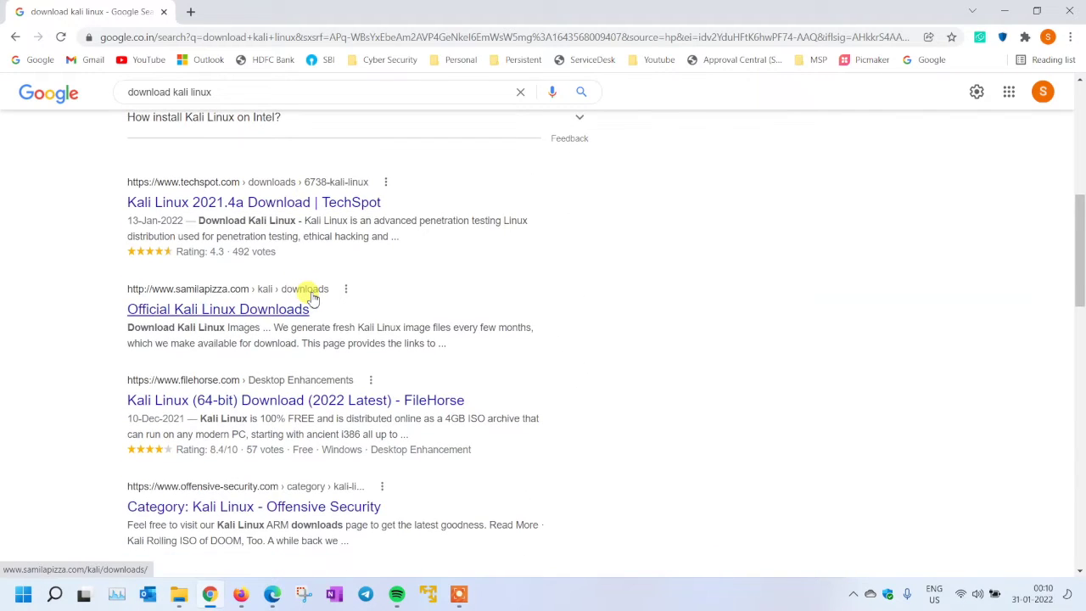
{"action": "scroll", "coordinate": [312, 293], "scroll_direction": "up", "scroll_amount": 3}
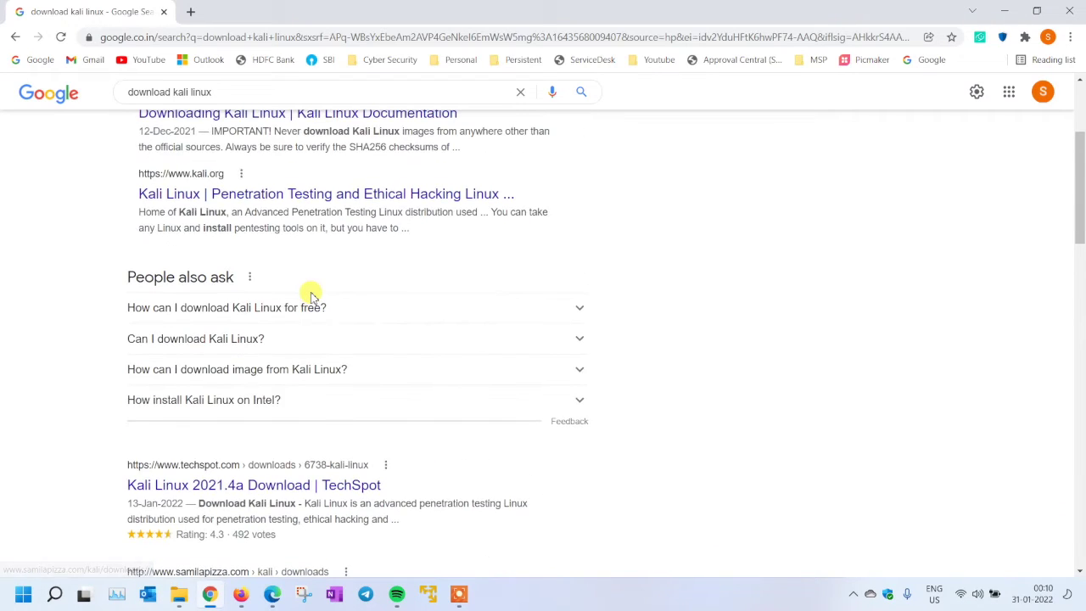
{"action": "scroll", "coordinate": [309, 292], "scroll_direction": "up", "scroll_amount": 3}
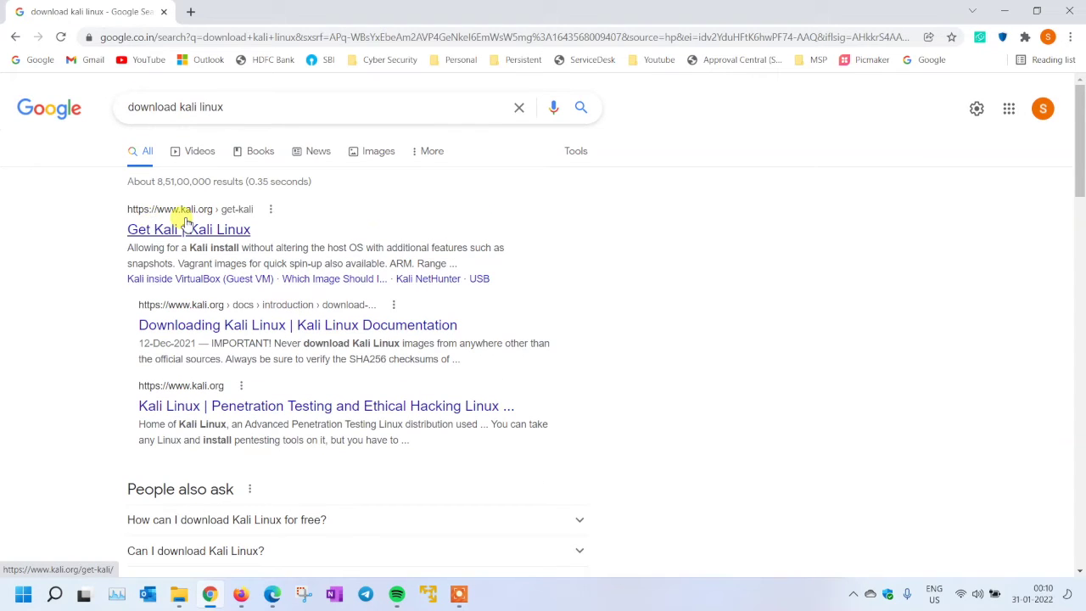
Open the official Get Kali page on kali.org and browse its platform options
{"action": "left_click", "coordinate": [186, 225]}
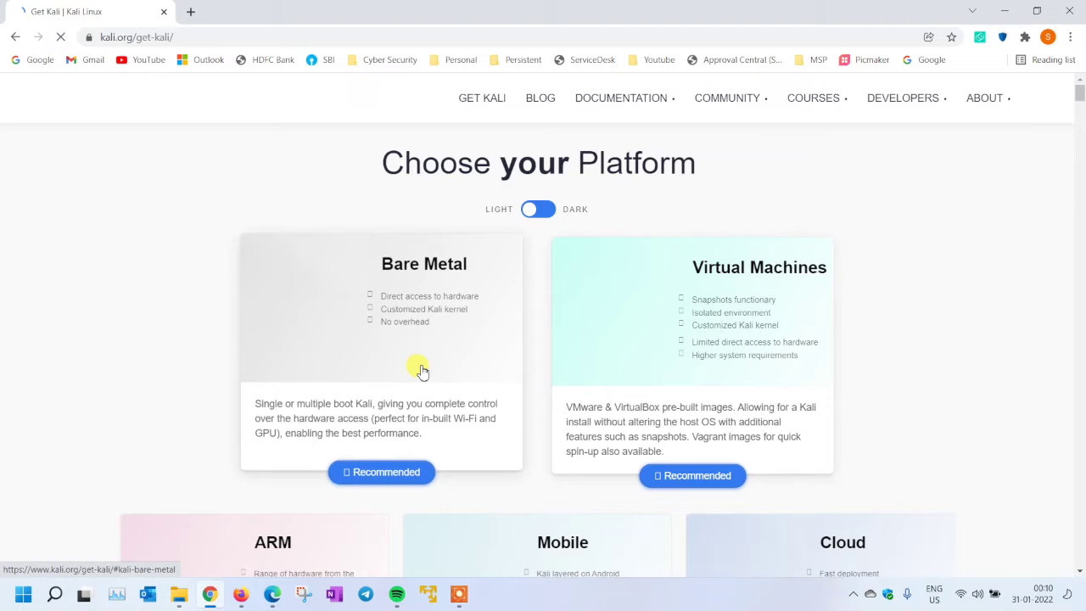
{"action": "scroll", "coordinate": [422, 371], "scroll_direction": "down", "scroll_amount": 1}
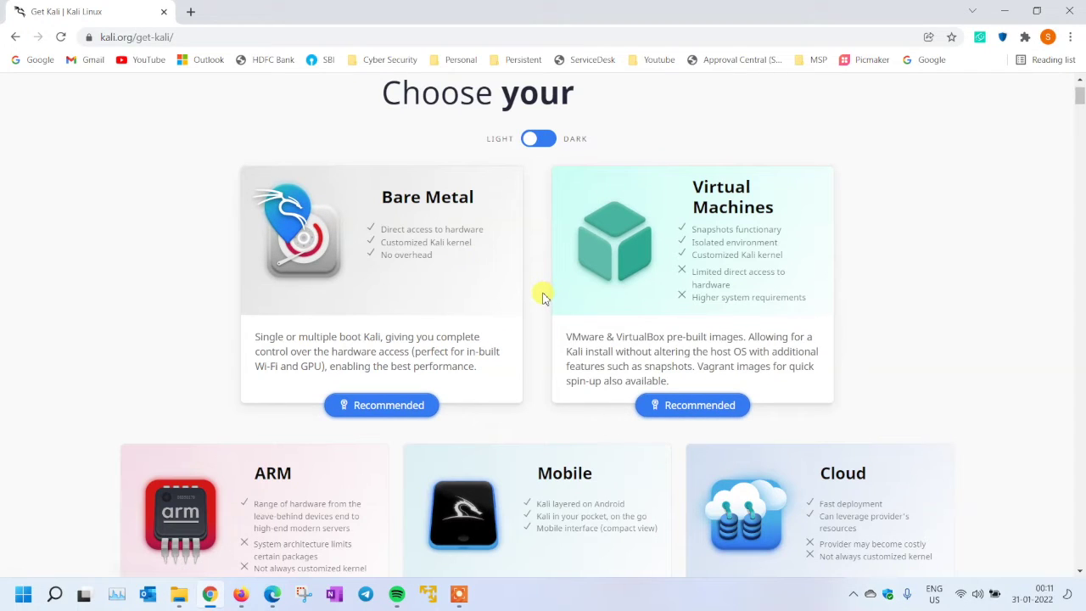
{"action": "scroll", "coordinate": [604, 415], "scroll_direction": "down", "scroll_amount": 2}
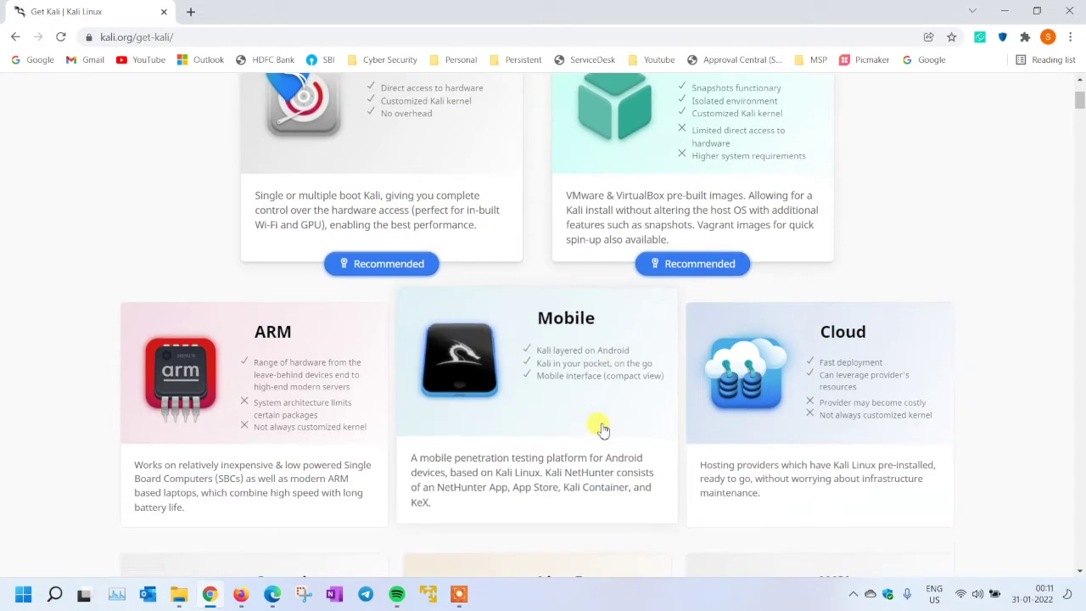
{"action": "scroll", "coordinate": [594, 416], "scroll_direction": "down", "scroll_amount": 3}
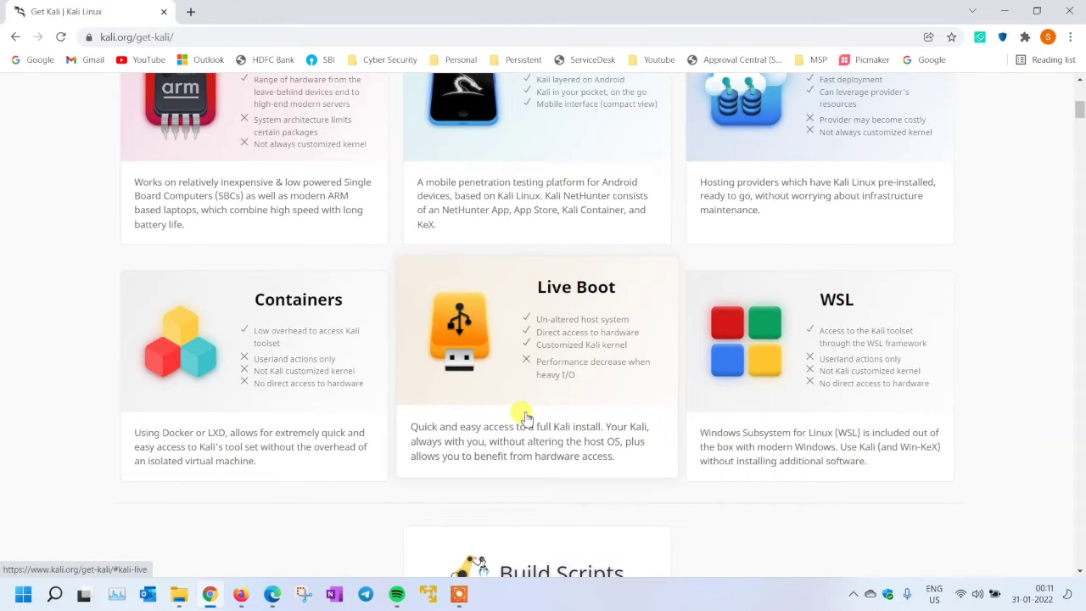
{"action": "scroll", "coordinate": [524, 416], "scroll_direction": "up", "scroll_amount": 4}
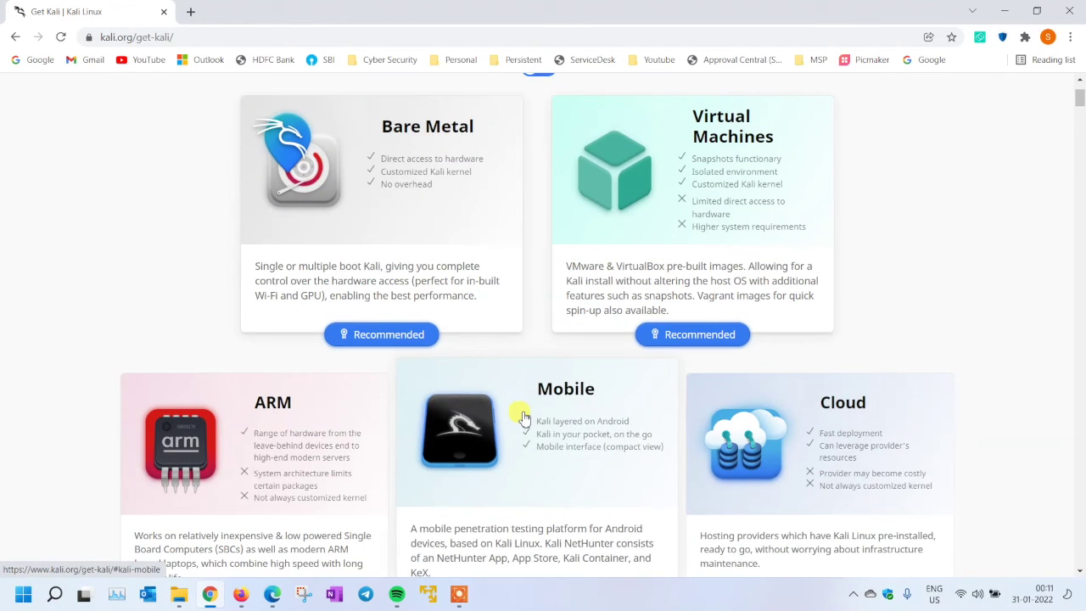
{"action": "scroll", "coordinate": [692, 291], "scroll_direction": "down", "scroll_amount": 1}
Jump to the Virtual Machines section listing the 64-bit VMware and VirtualBox images
{"action": "left_click", "coordinate": [692, 291]}
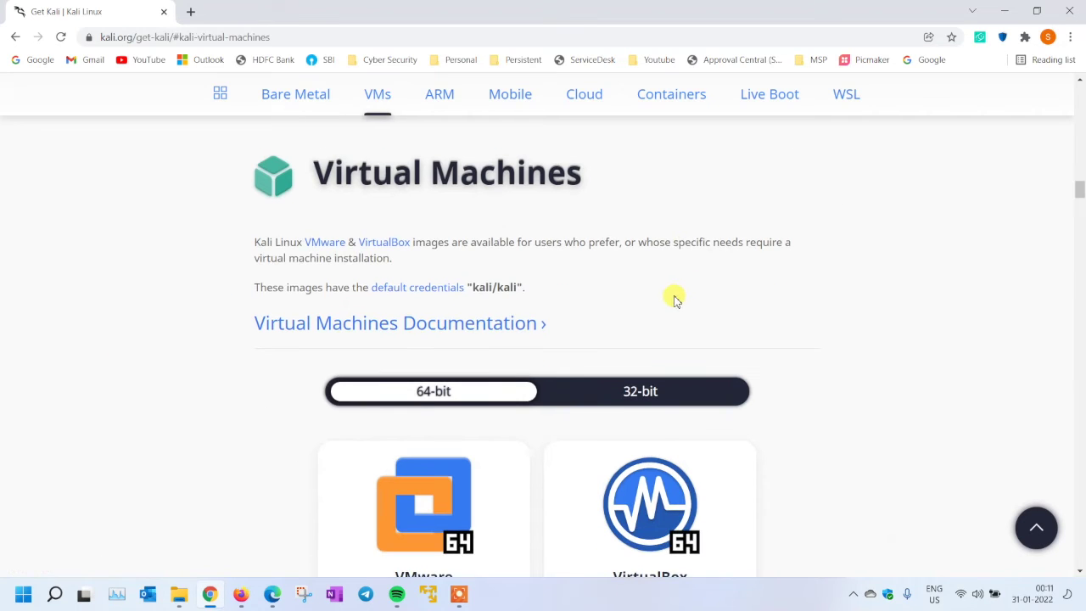
{"action": "scroll", "coordinate": [679, 293], "scroll_direction": "down", "scroll_amount": 1}
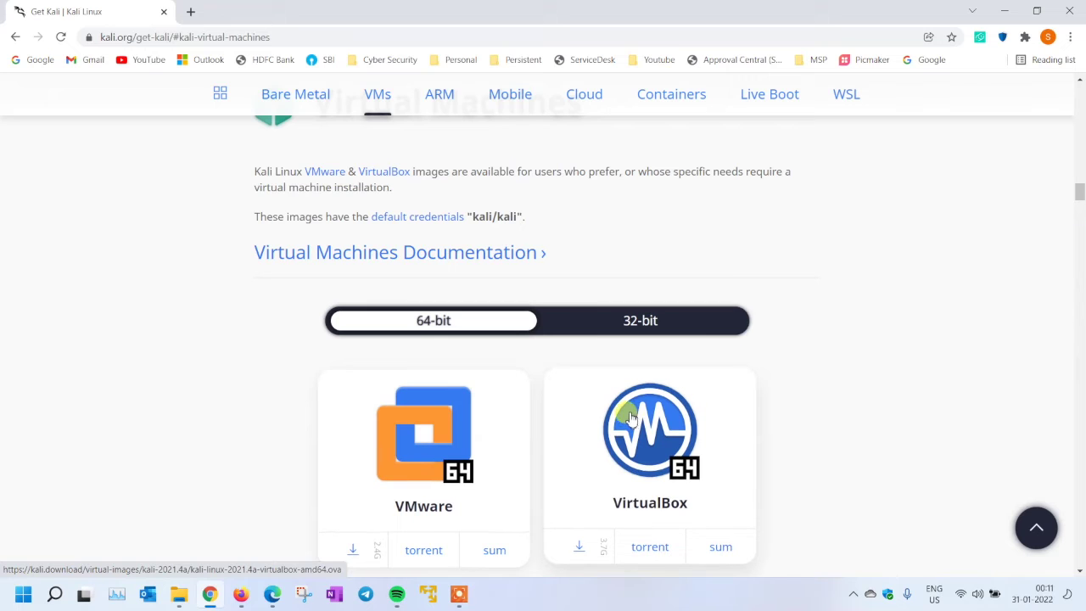
{"action": "scroll", "coordinate": [628, 415], "scroll_direction": "down", "scroll_amount": 1}
{"action": "key", "text": "super"}
Find VMware Workstation 16 Player in the VMware folder of All apps, then close the Start menu
{"action": "scroll", "coordinate": [390, 281], "scroll_direction": "up", "scroll_amount": 3}
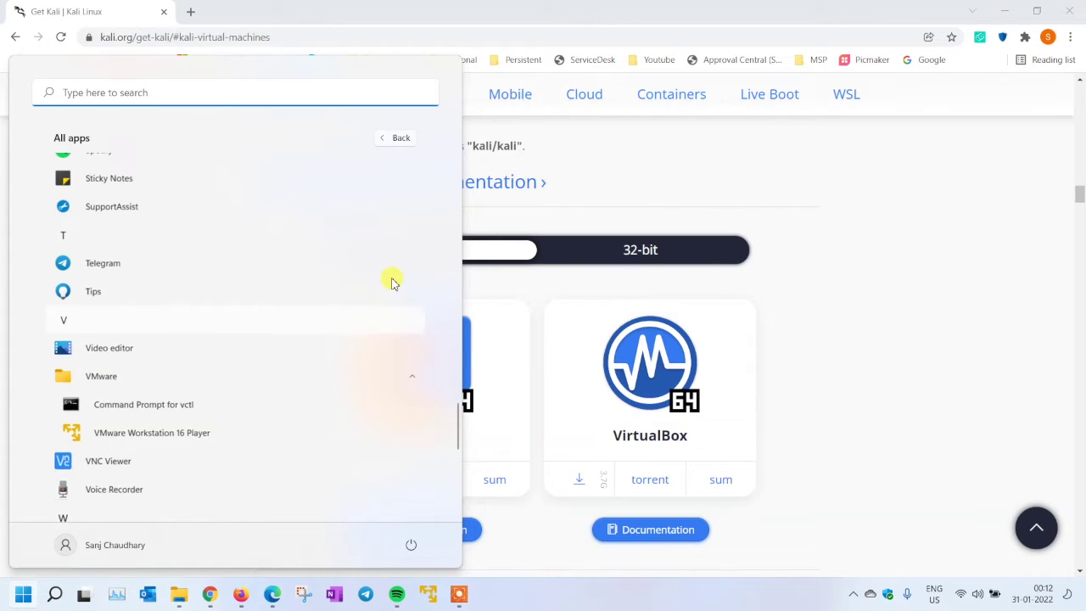
{"action": "scroll", "coordinate": [407, 288], "scroll_direction": "down", "scroll_amount": 1}
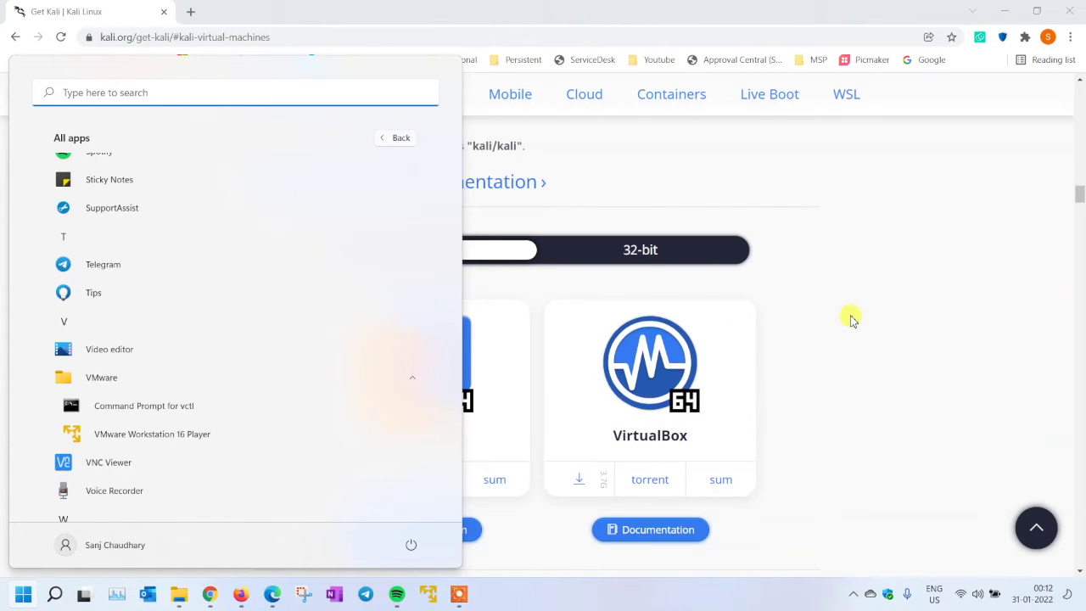
{"action": "left_click", "coordinate": [850, 315]}
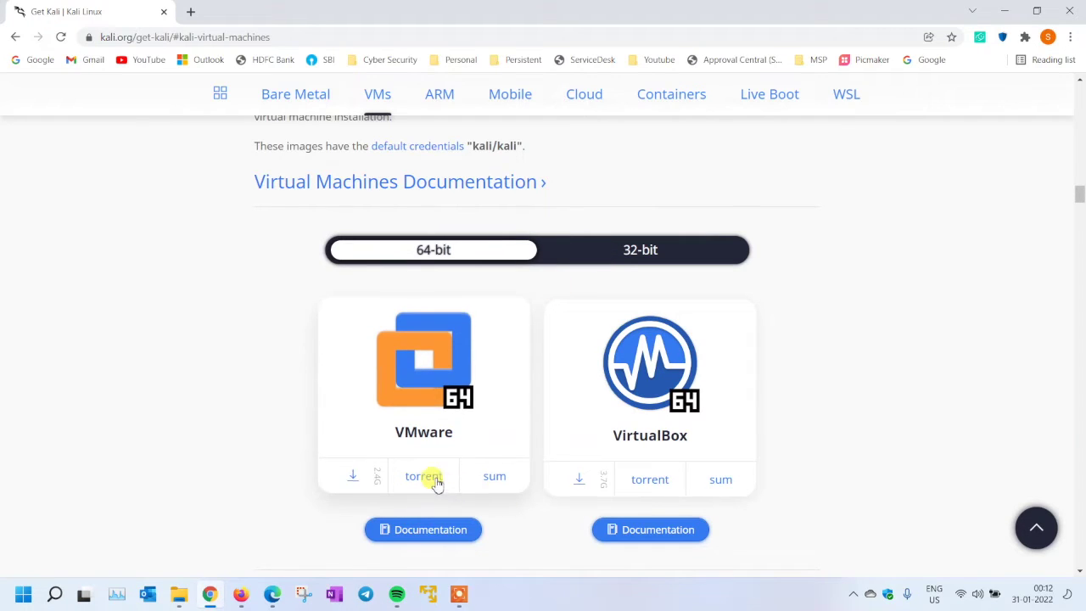
Save the 64-bit kali-linux-2021.4a-vmware-amd64 image into the iso Files folder on drive E
{"action": "left_click", "coordinate": [349, 479]}
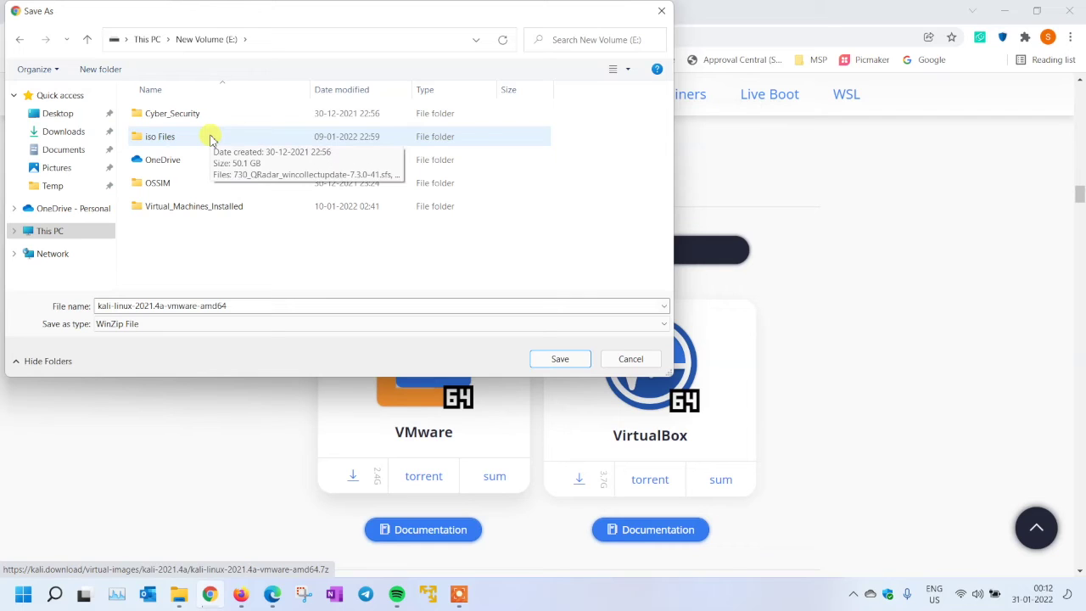
{"action": "double_click", "coordinate": [211, 138]}
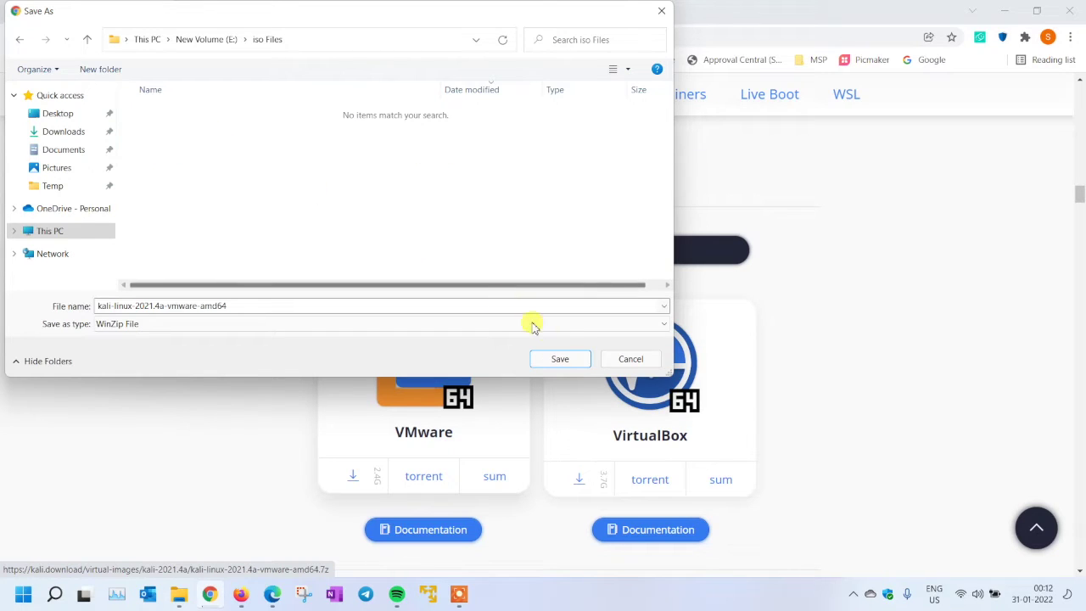
{"action": "left_click", "coordinate": [560, 359]}
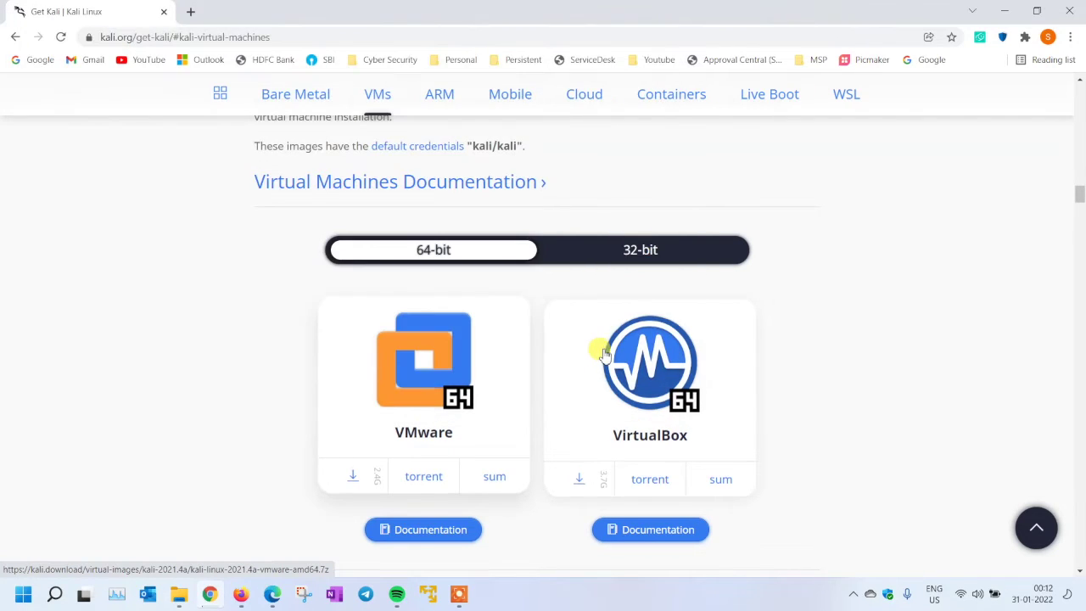
{"action": "scroll", "coordinate": [598, 351], "scroll_direction": "down", "scroll_amount": 1}
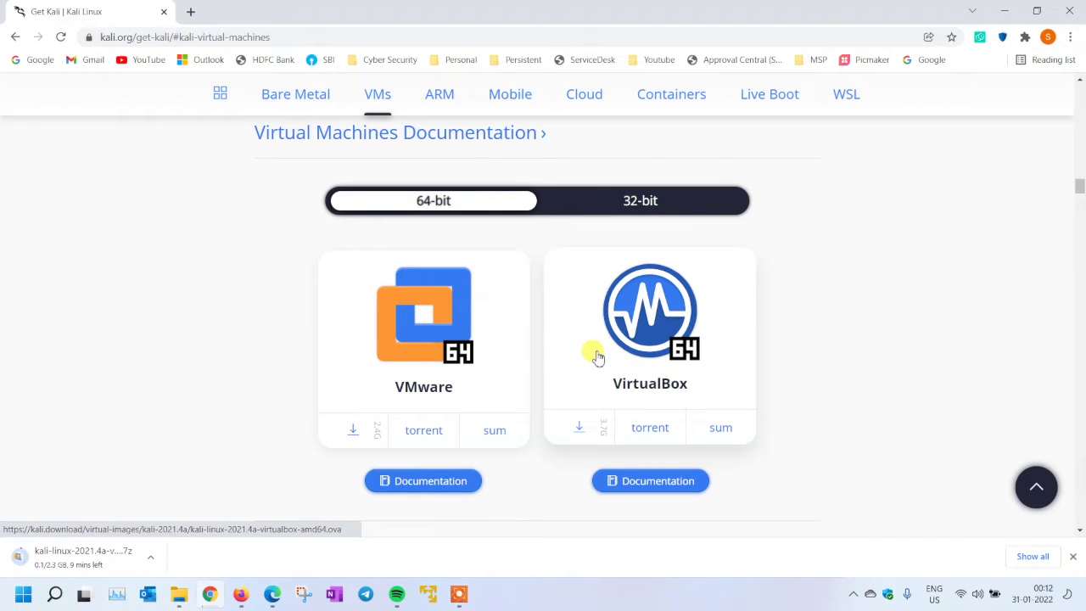
{"action": "scroll", "coordinate": [599, 357], "scroll_direction": "up", "scroll_amount": 1}
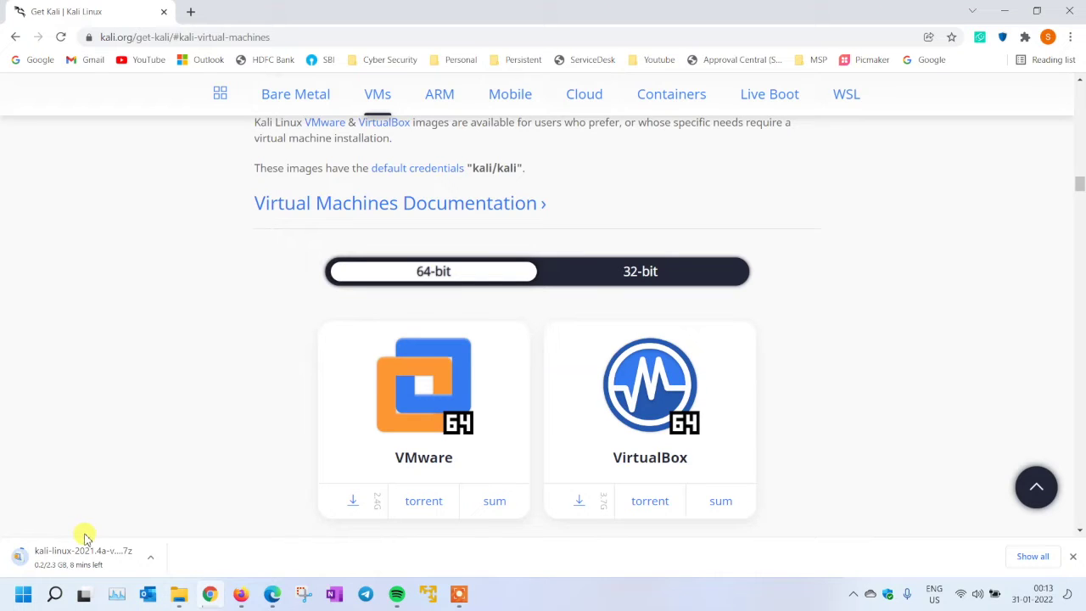
{"action": "left_click", "coordinate": [496, 604]}
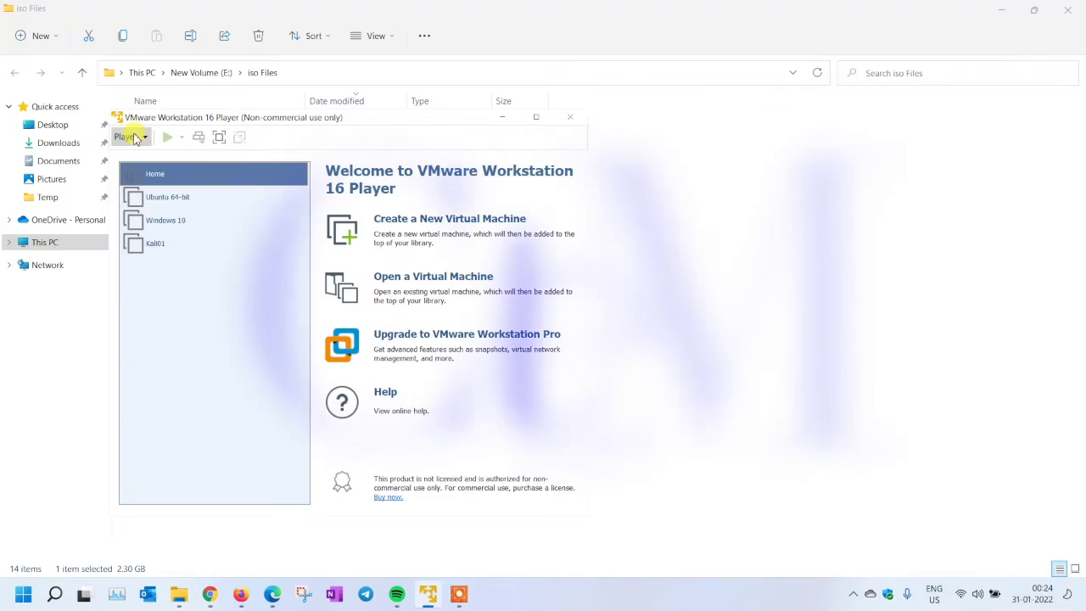
Create a new VM from the kali-linux-2021.1-installer-amd64 ISO with guest OS Linux Debian 9.x 64-bit
{"action": "left_click", "coordinate": [128, 136]}
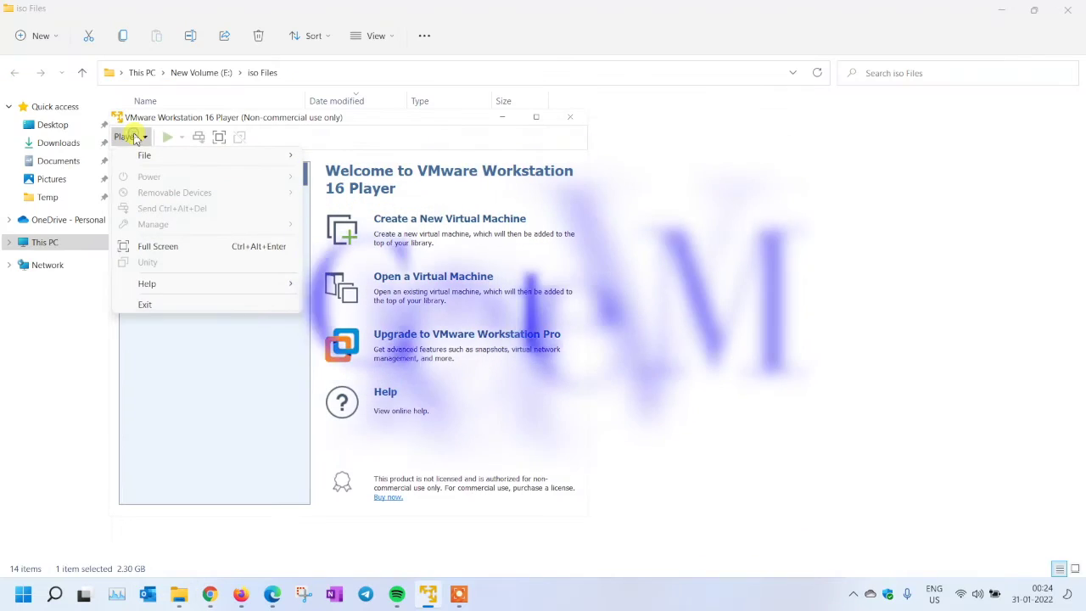
{"action": "left_click", "coordinate": [415, 219]}
{"action": "left_click", "coordinate": [416, 220]}
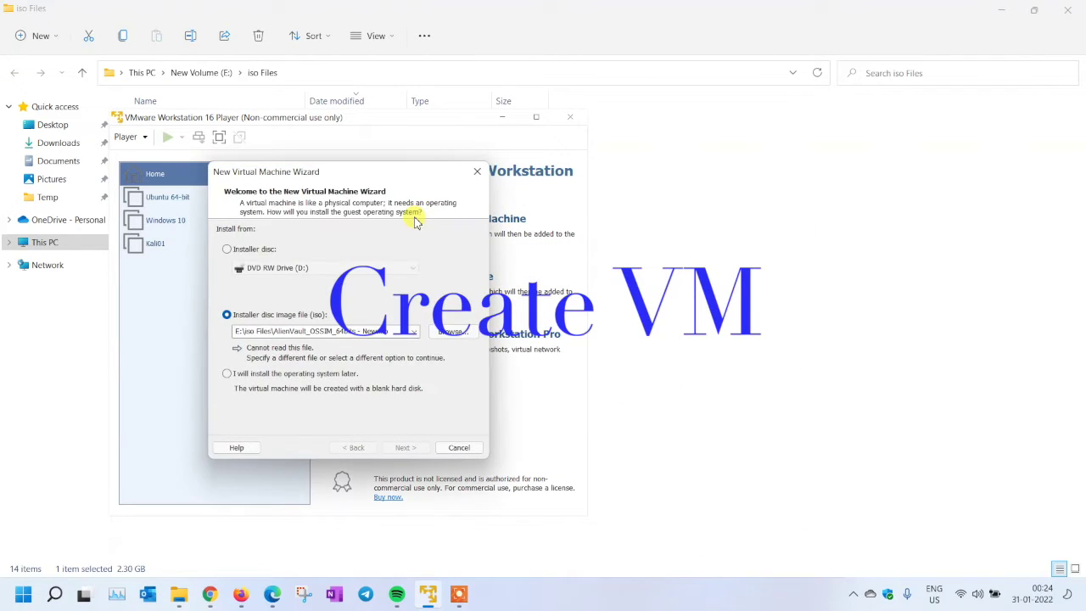
{"action": "left_click", "coordinate": [437, 368]}
{"action": "left_click", "coordinate": [436, 318]}
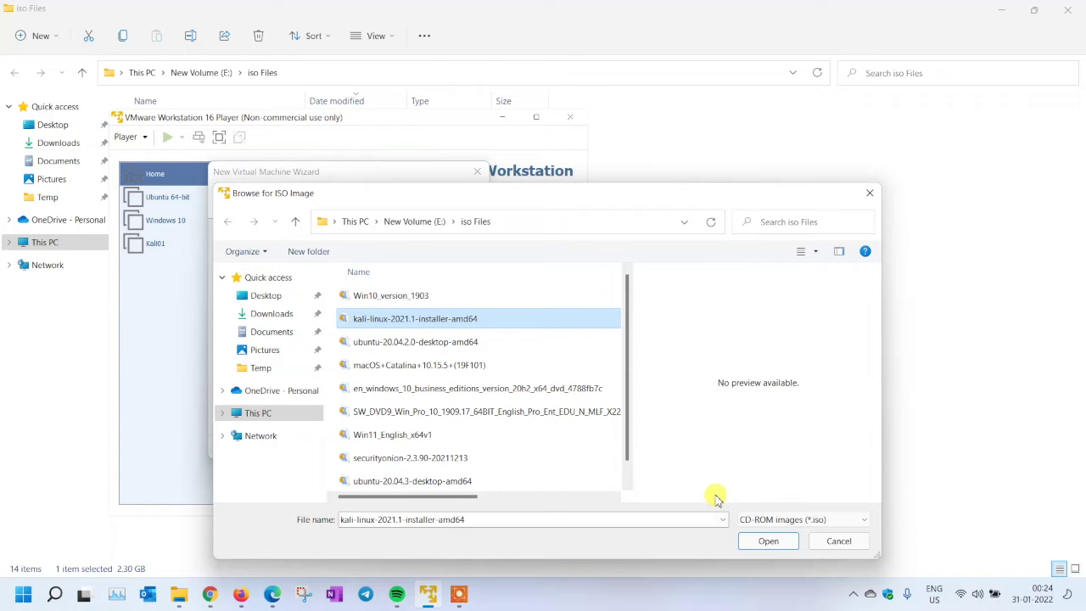
{"action": "left_click", "coordinate": [768, 540]}
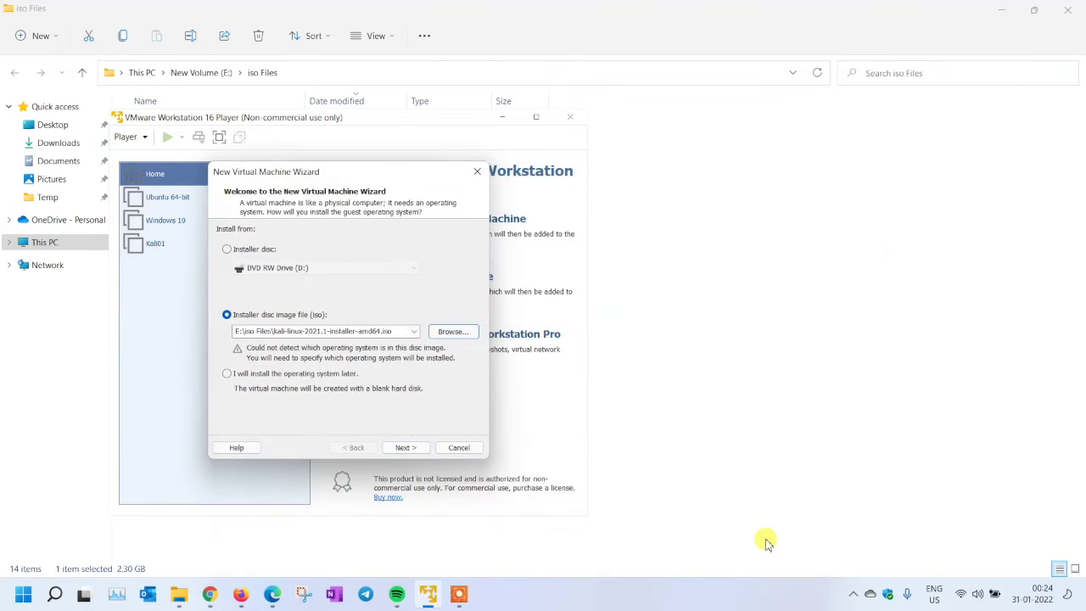
{"action": "left_click", "coordinate": [408, 448]}
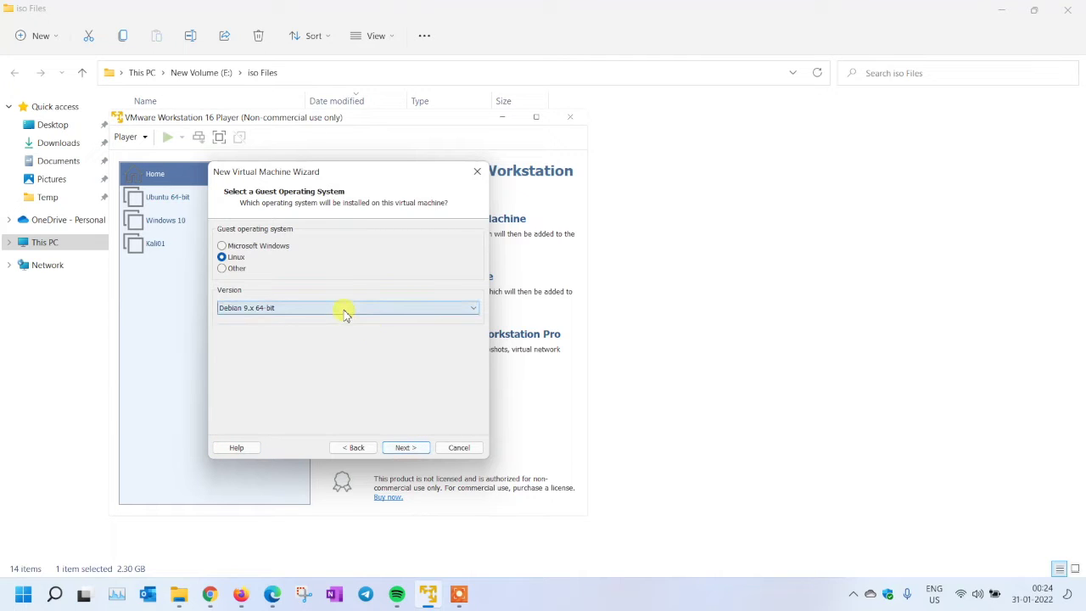
{"action": "left_click", "coordinate": [423, 453]}
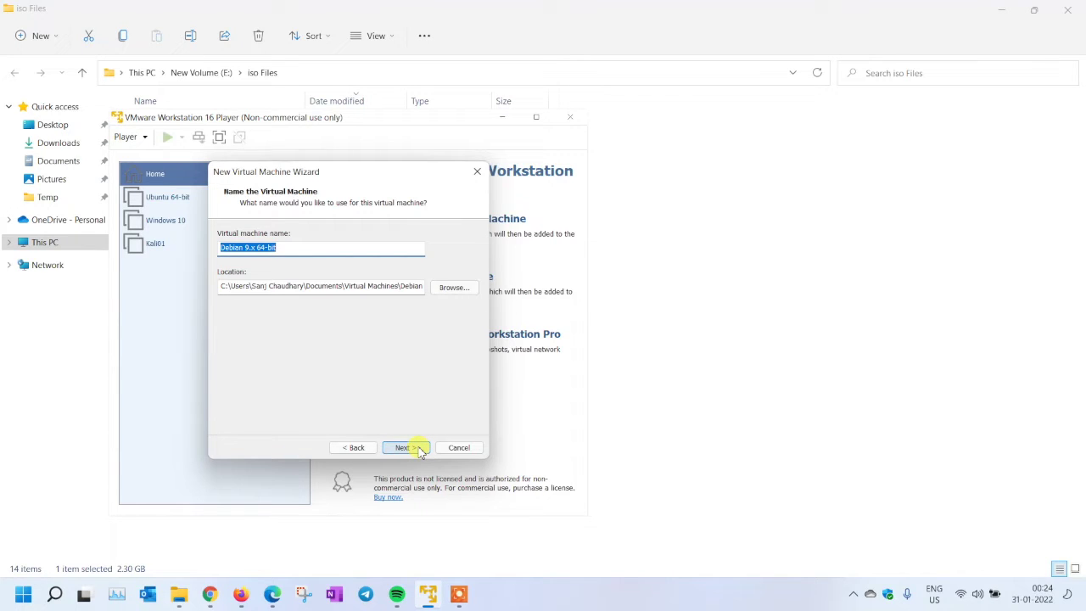
Name the virtual machine Kali and browse for a different storage location
{"action": "type", "text": "Kali"}
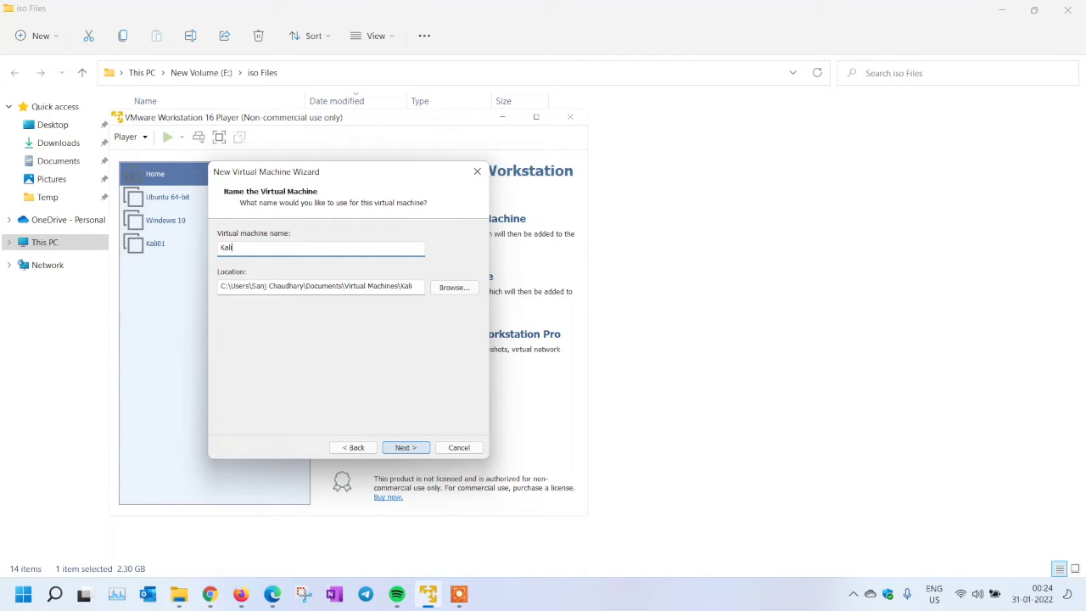
{"action": "left_click", "coordinate": [456, 287]}
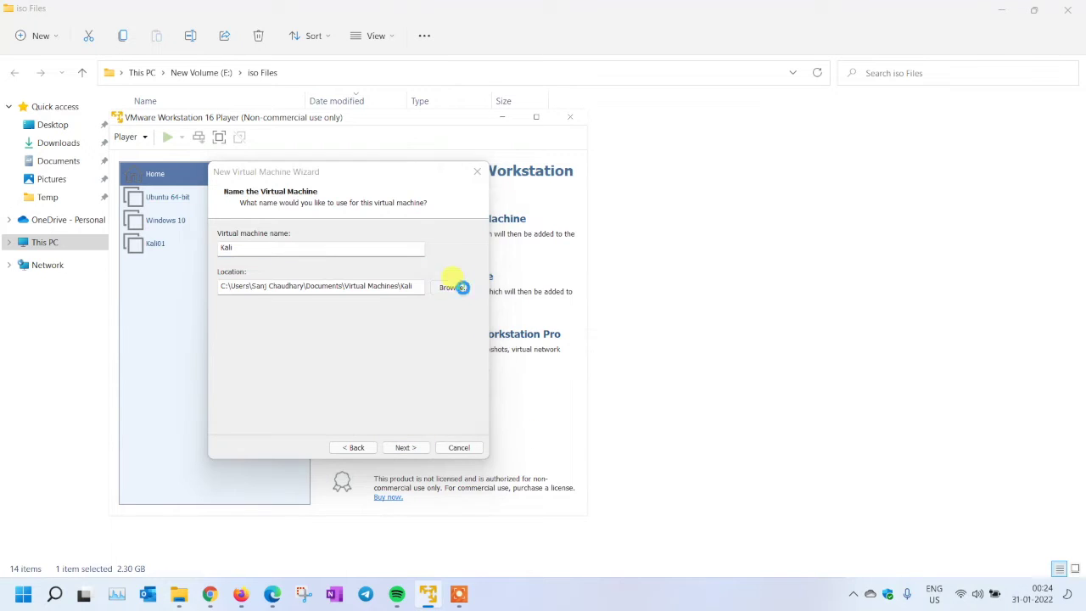
{"action": "scroll", "coordinate": [464, 290], "scroll_direction": "down", "scroll_amount": 3}
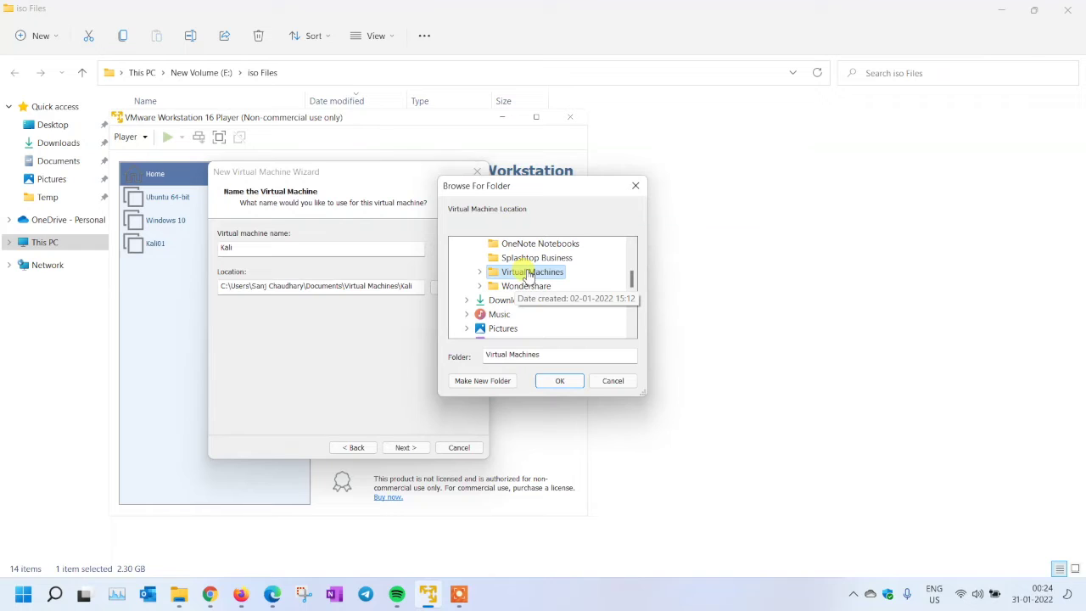
{"action": "scroll", "coordinate": [528, 276], "scroll_direction": "down", "scroll_amount": 5}
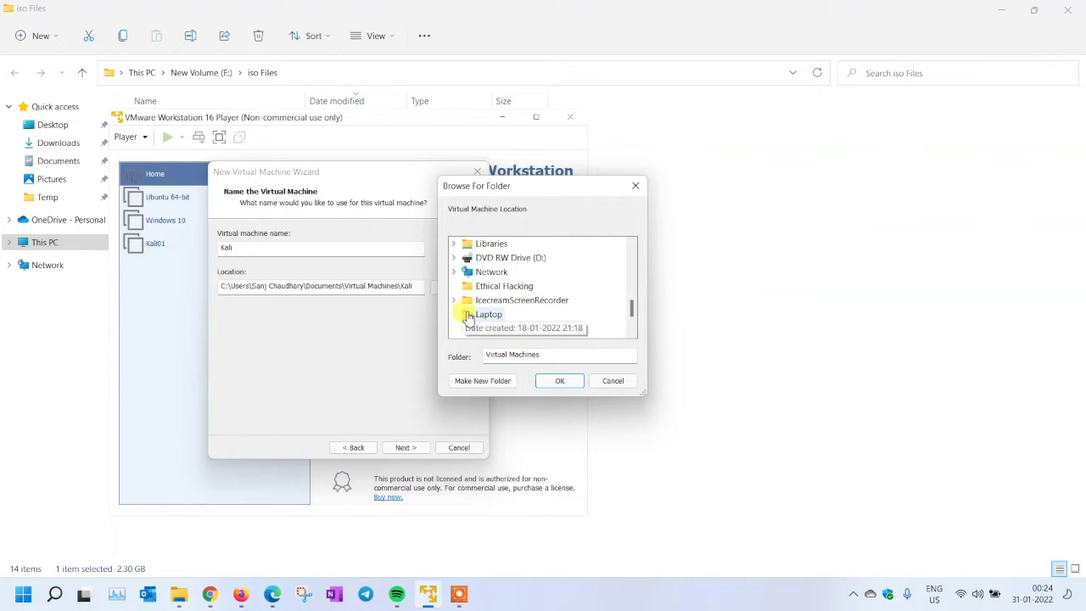
{"action": "scroll", "coordinate": [560, 333], "scroll_direction": "down", "scroll_amount": 2}
{"action": "scroll", "coordinate": [556, 327], "scroll_direction": "up", "scroll_amount": 4}
{"action": "scroll", "coordinate": [551, 331], "scroll_direction": "down", "scroll_amount": 2}
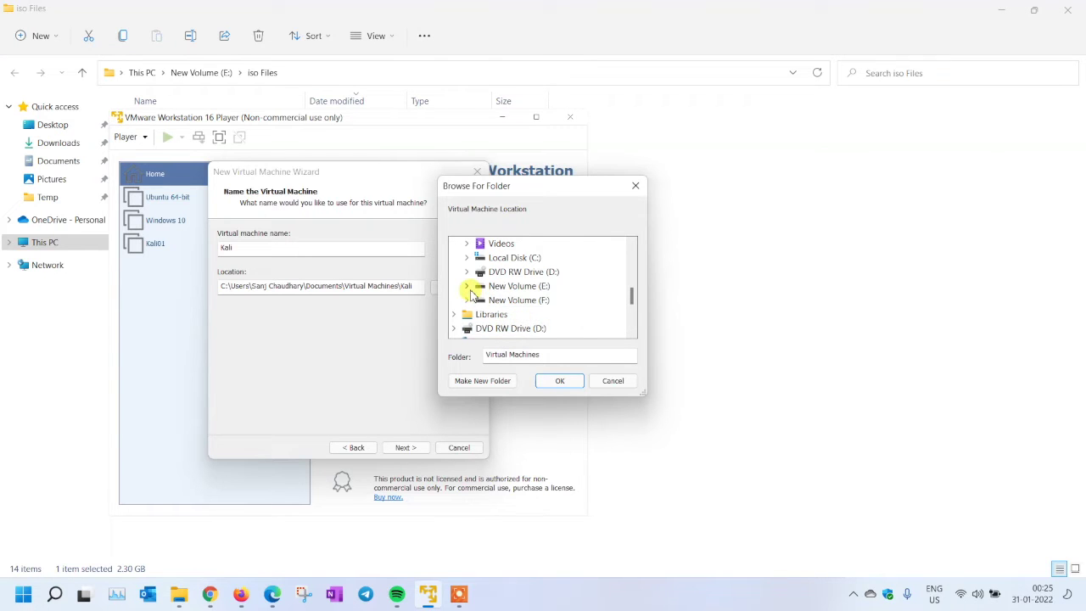
Store the VM in a new Kali folder under E:\Virtual_Machines_Installed
{"action": "left_click", "coordinate": [467, 287]}
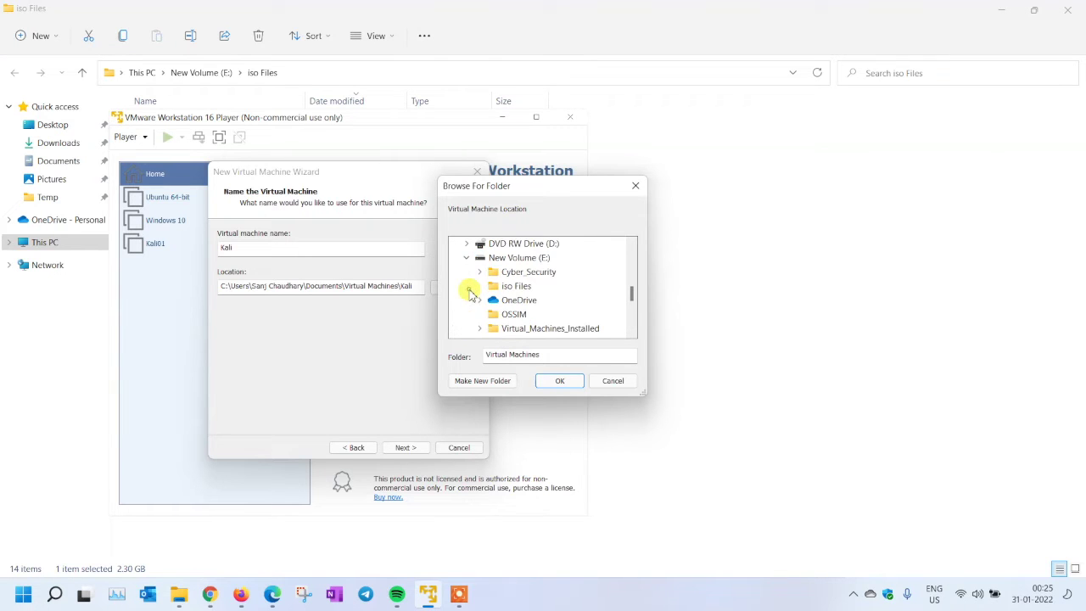
{"action": "left_click", "coordinate": [528, 330]}
{"action": "left_click", "coordinate": [494, 381]}
{"action": "type", "text": "Kali"}
{"action": "key", "text": "Return"}
{"action": "left_click", "coordinate": [560, 380]}
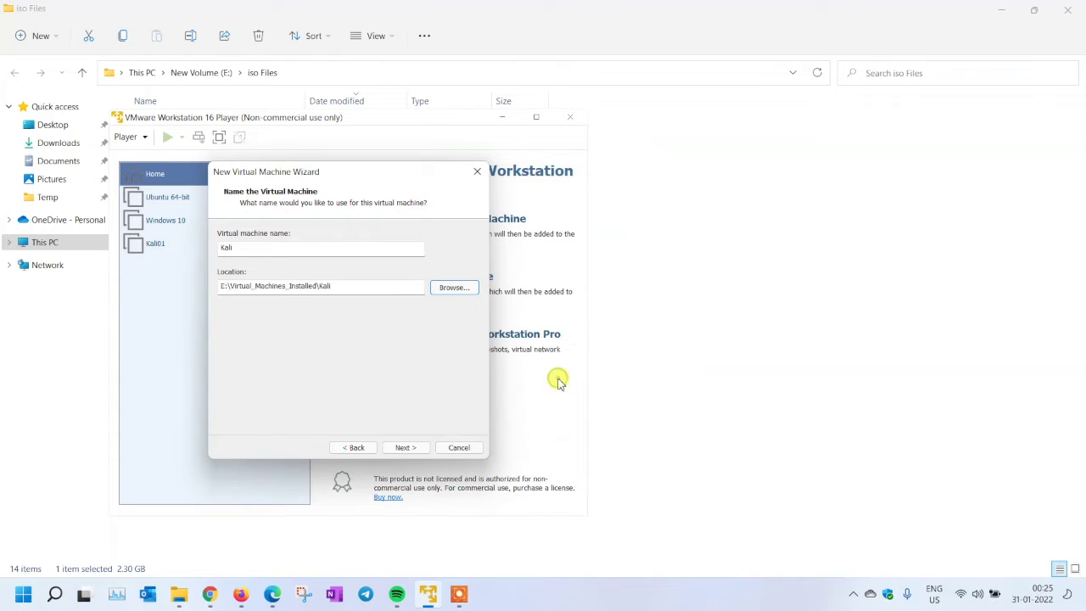
{"action": "left_click", "coordinate": [406, 447]}
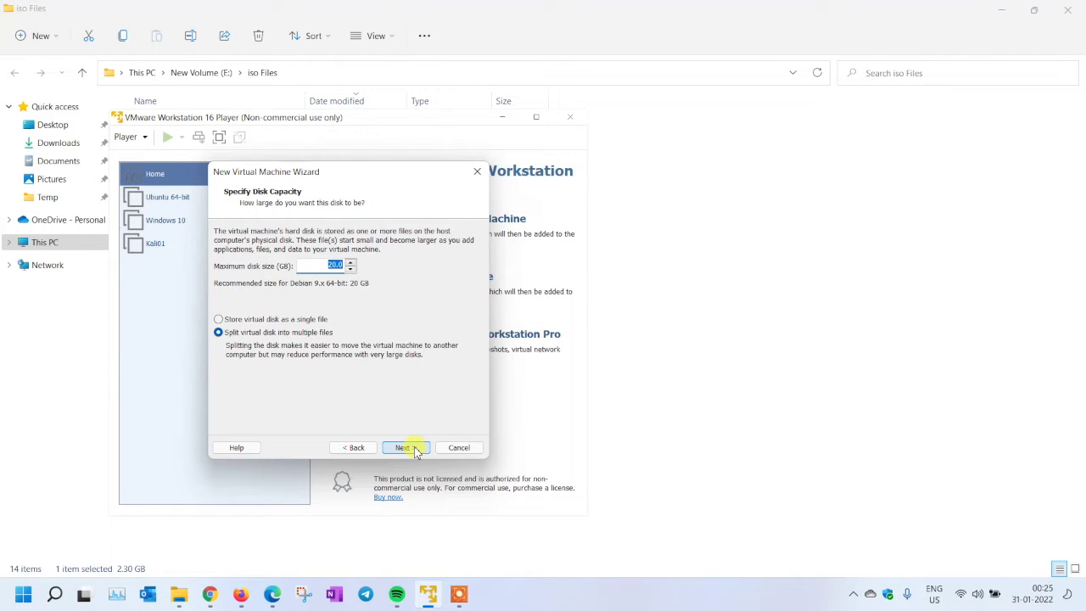
Set the maximum disk size to 100 GB, split into multiple files
{"action": "double_click", "coordinate": [335, 266]}
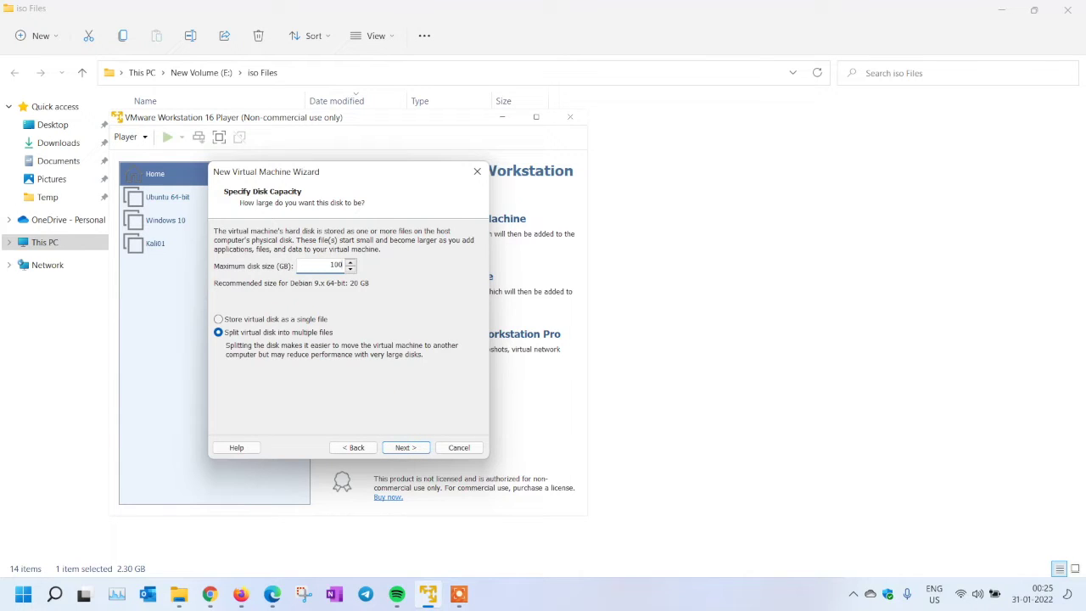
{"action": "left_click", "coordinate": [404, 449]}
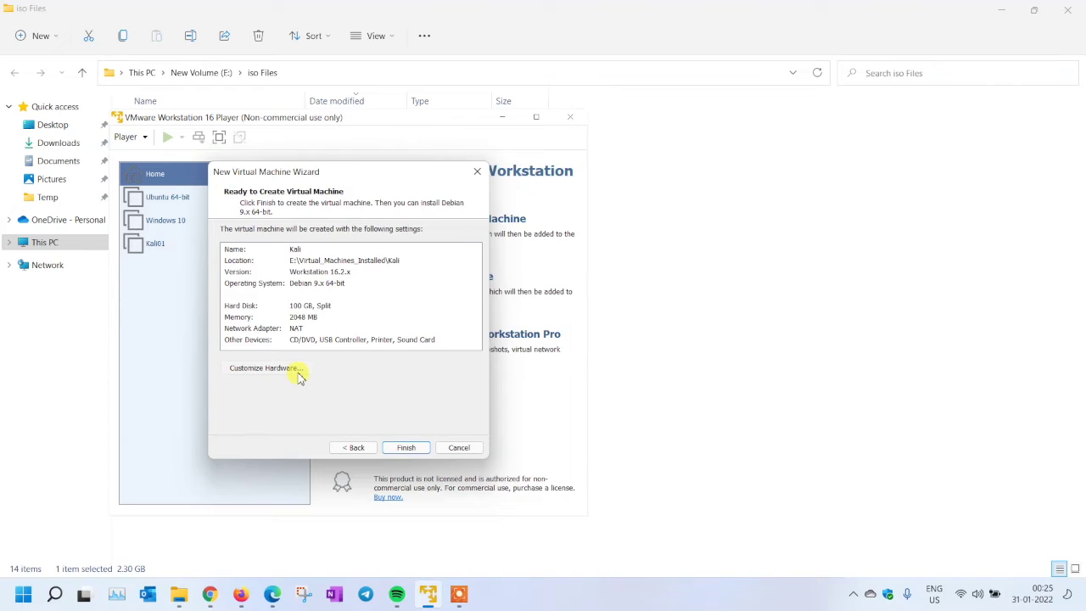
{"action": "left_click", "coordinate": [298, 376]}
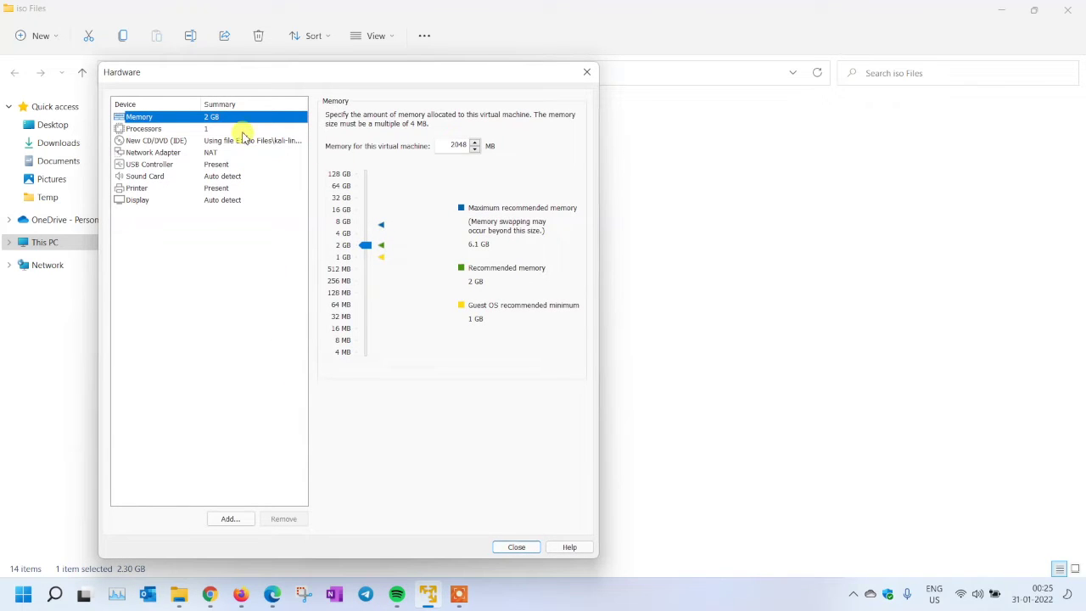
Give the VM 4096 MB of memory and 2 processor cores
{"action": "double_click", "coordinate": [458, 146]}
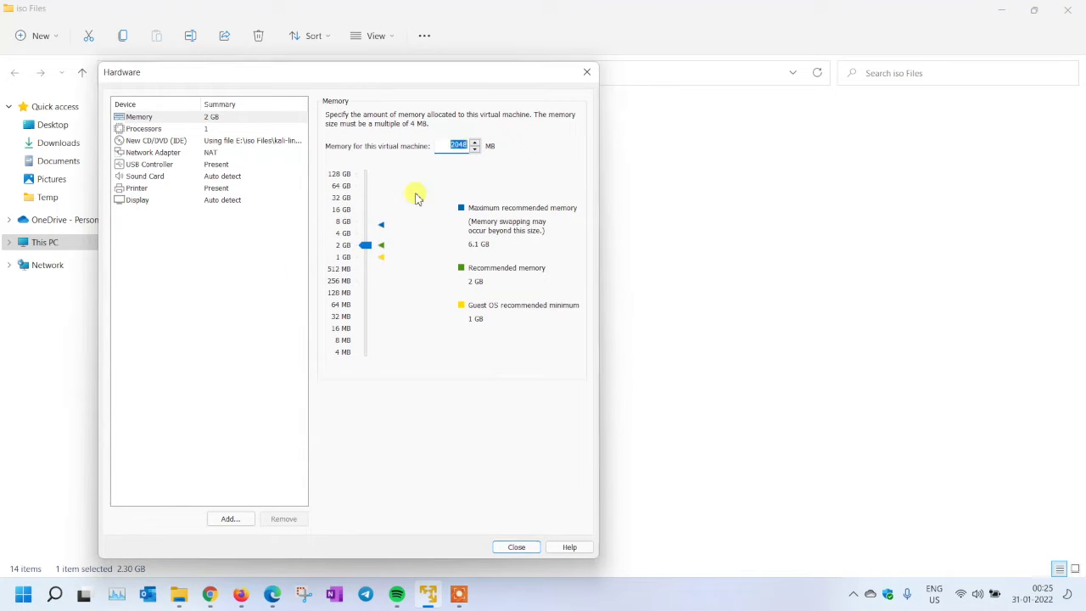
{"action": "left_click", "coordinate": [363, 246]}
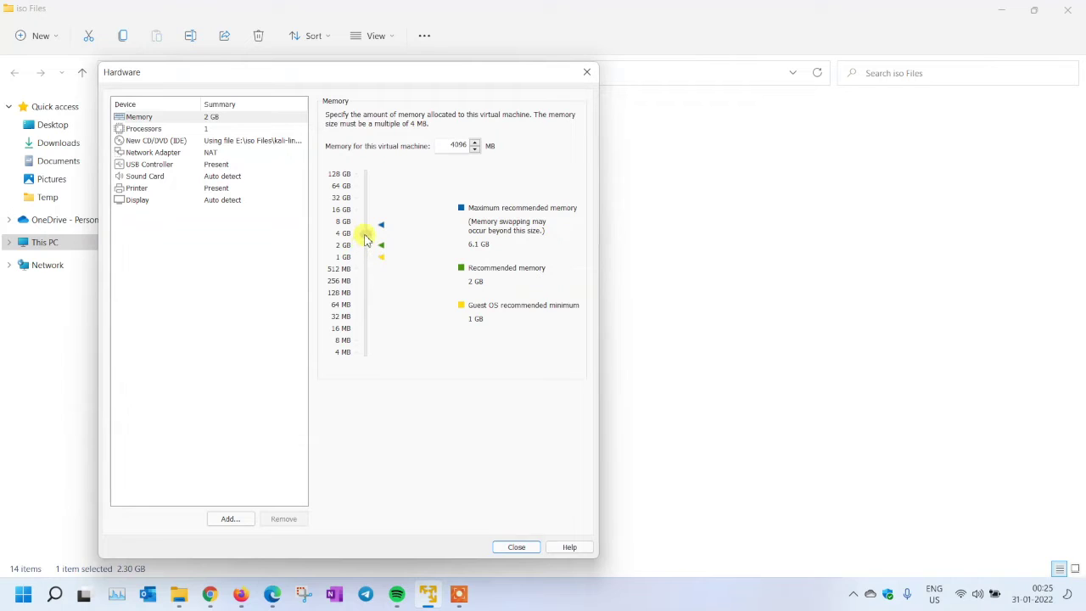
{"action": "left_click", "coordinate": [201, 129]}
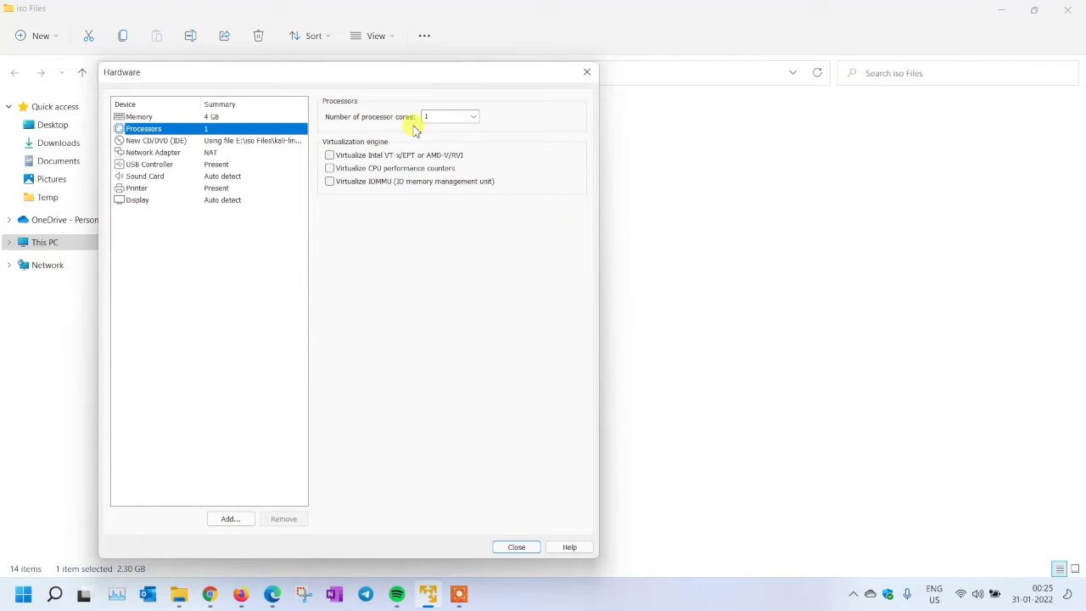
{"action": "left_click", "coordinate": [473, 119]}
{"action": "left_click", "coordinate": [454, 136]}
Remove the printer device, close the hardware settings and finish creating the Kali VM
{"action": "left_click", "coordinate": [243, 141]}
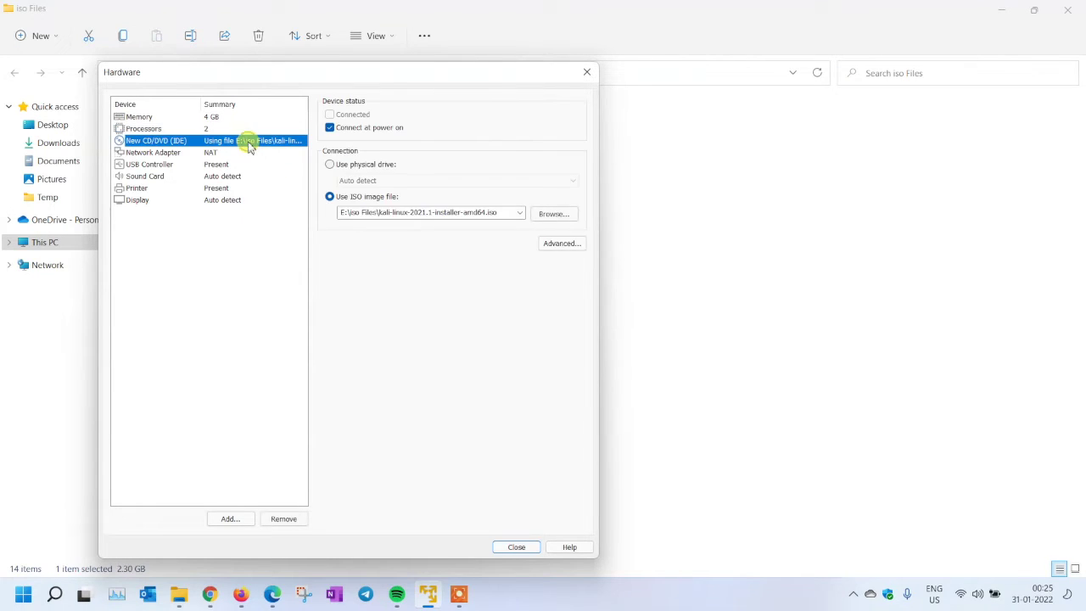
{"action": "left_click", "coordinate": [241, 153]}
{"action": "left_click", "coordinate": [235, 164]}
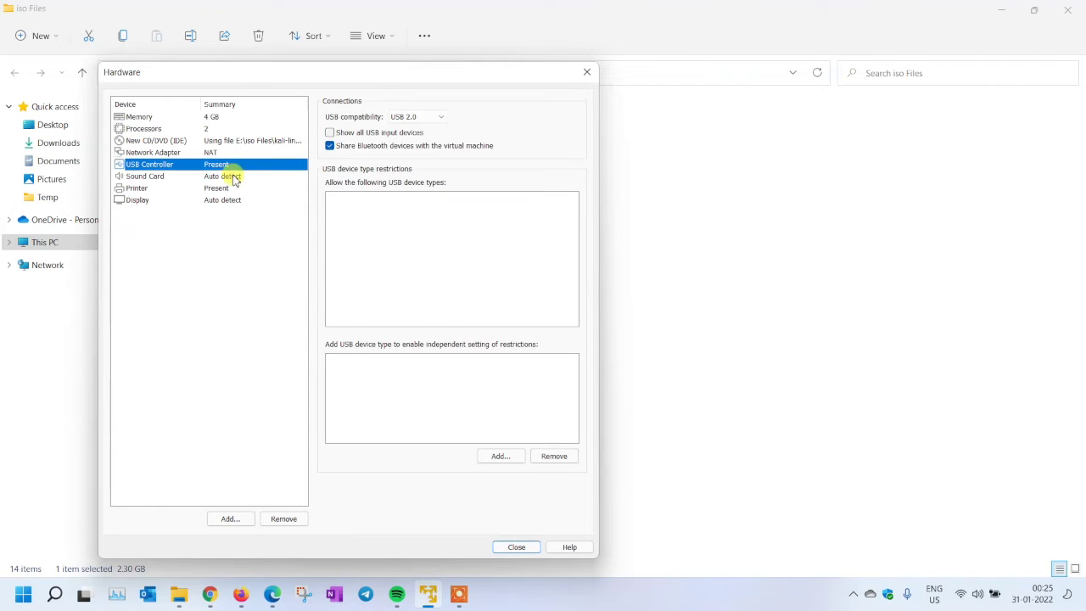
{"action": "left_click", "coordinate": [233, 177]}
{"action": "left_click", "coordinate": [233, 189]}
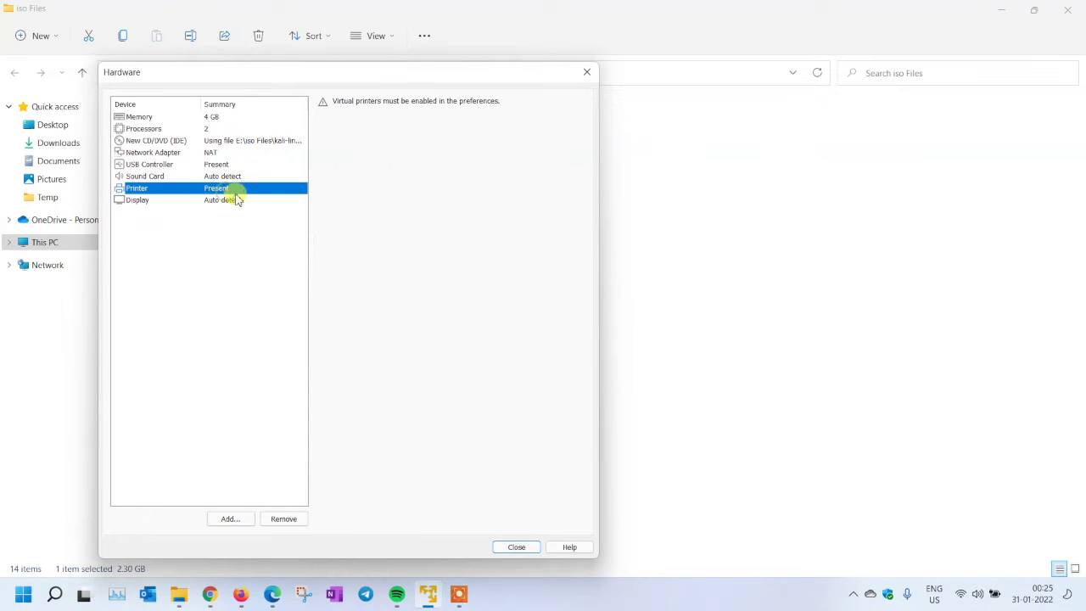
{"action": "left_click", "coordinate": [297, 525]}
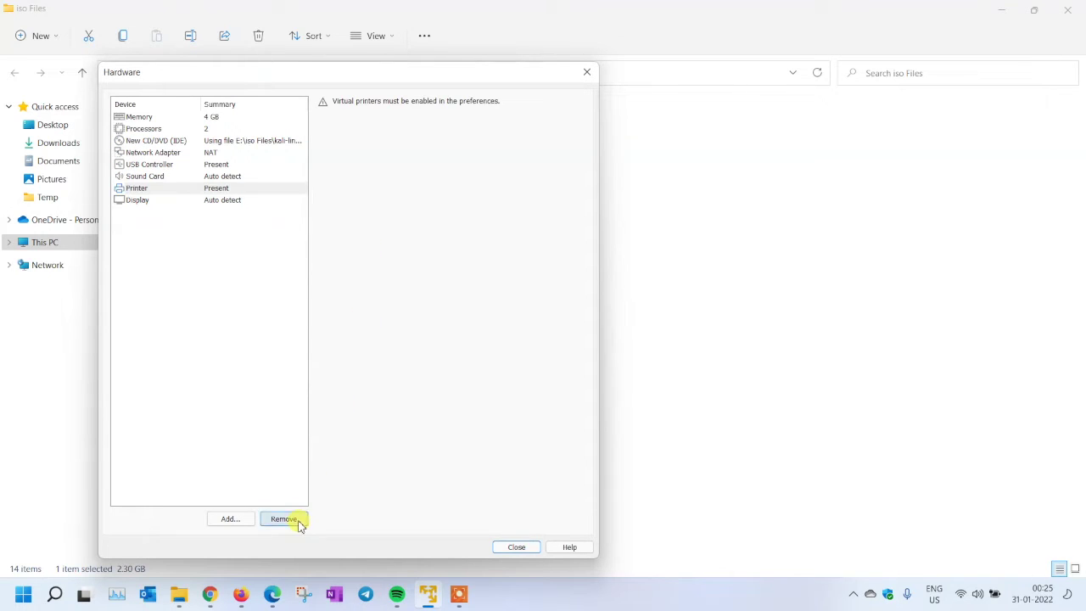
{"action": "left_click", "coordinate": [223, 176]}
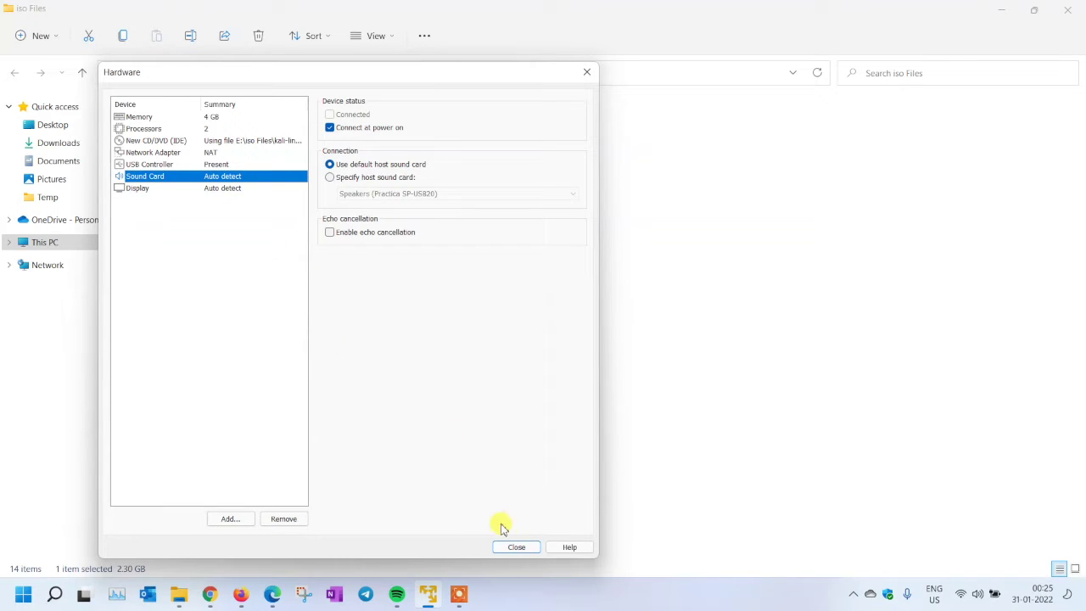
{"action": "left_click", "coordinate": [522, 548]}
{"action": "left_click", "coordinate": [408, 447]}
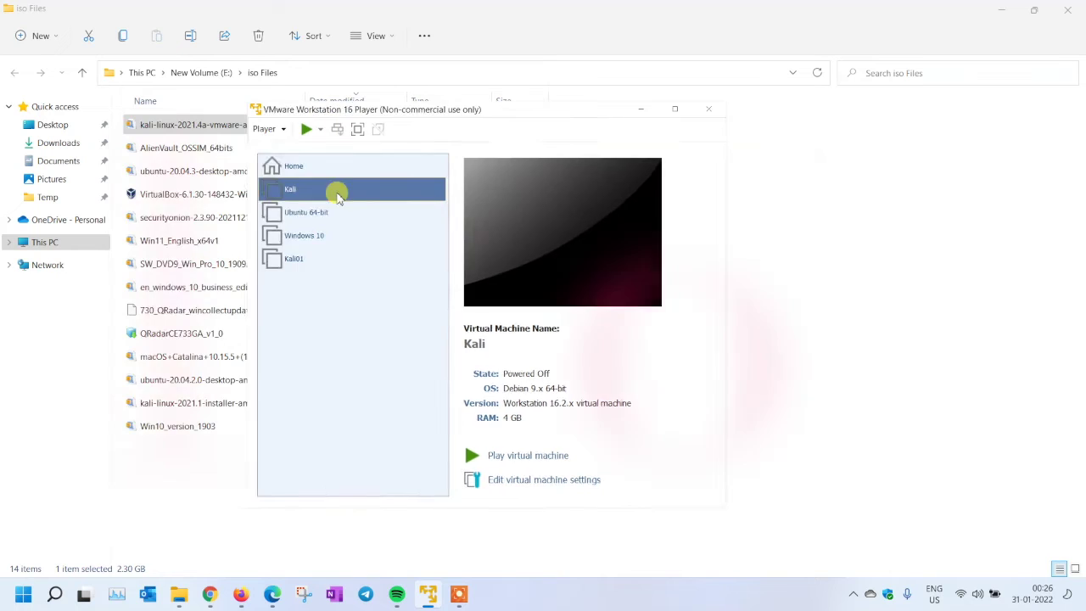
Power on the Kali VM in a maximized window and choose Graphical install
{"action": "double_click", "coordinate": [337, 196]}
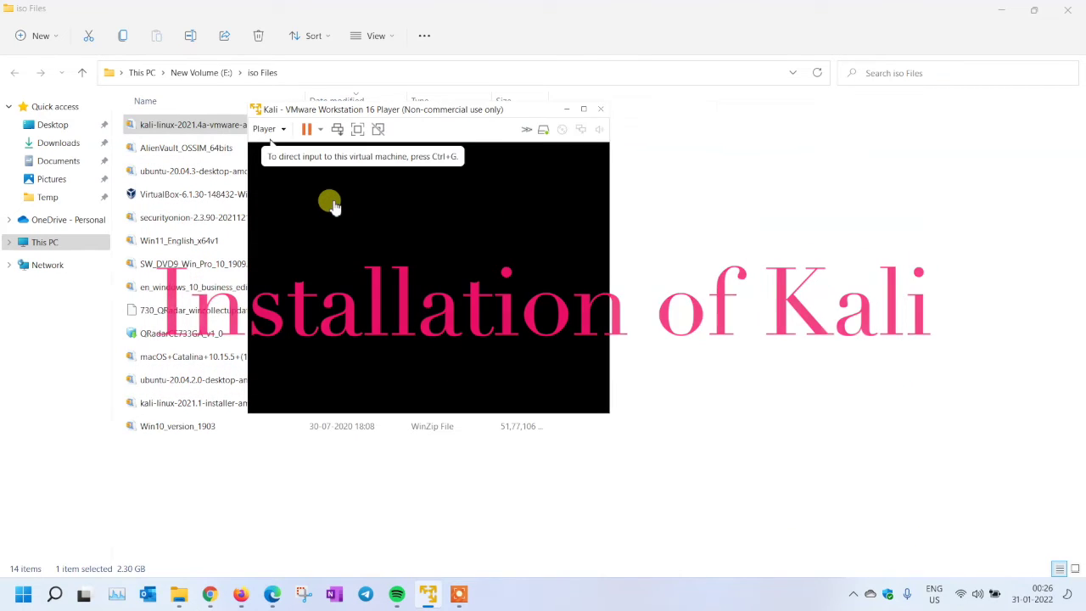
{"action": "double_click", "coordinate": [439, 111]}
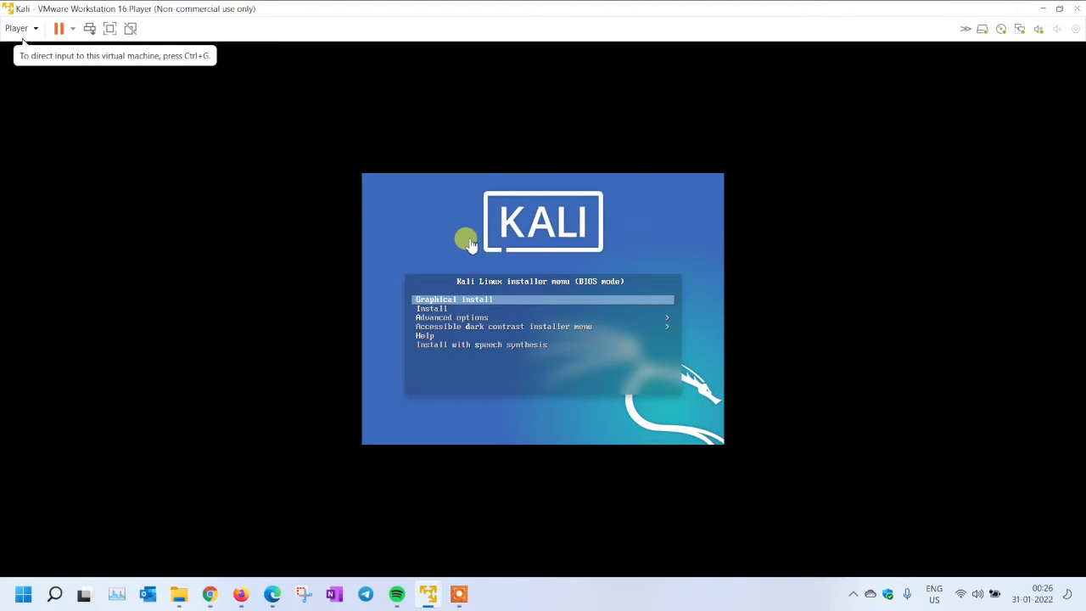
{"action": "left_click", "coordinate": [471, 243]}
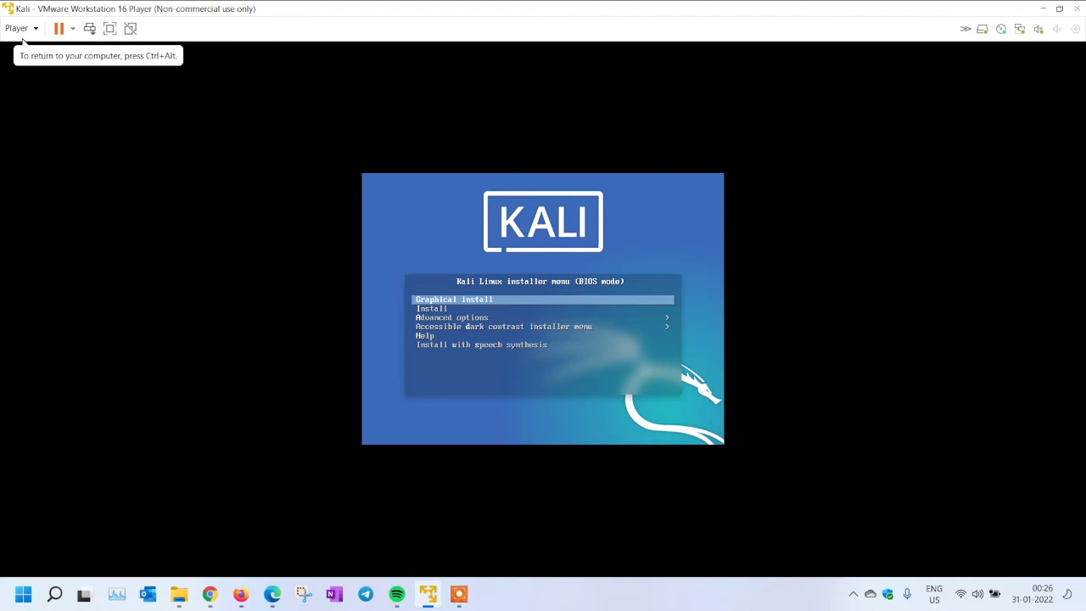
{"action": "key", "text": "Return"}
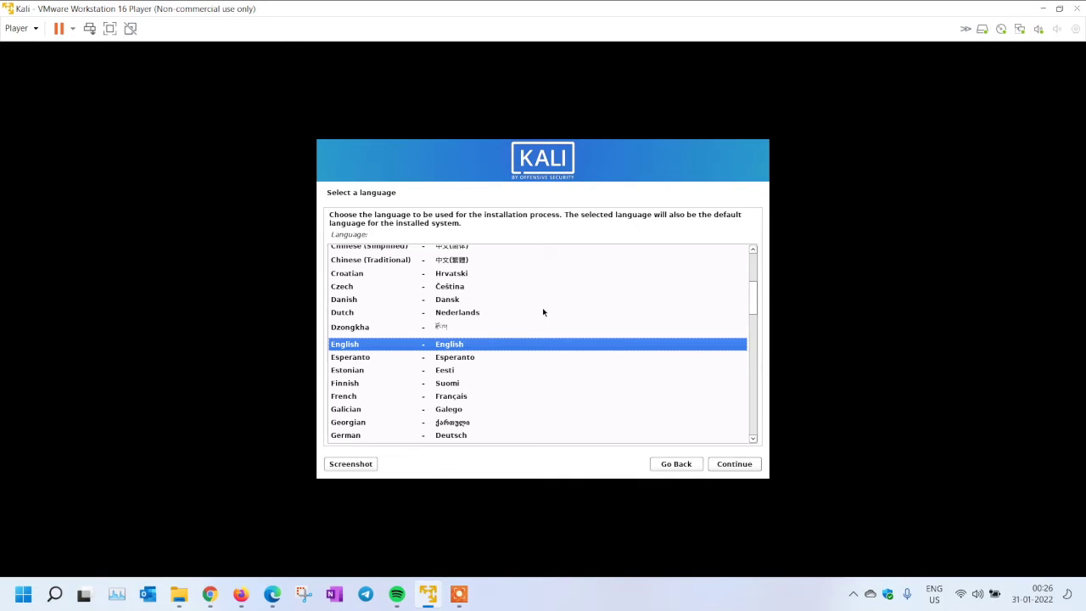
Accept English, United States, American English keyboard, the suggested hostname and a blank domain
{"action": "left_click", "coordinate": [735, 465]}
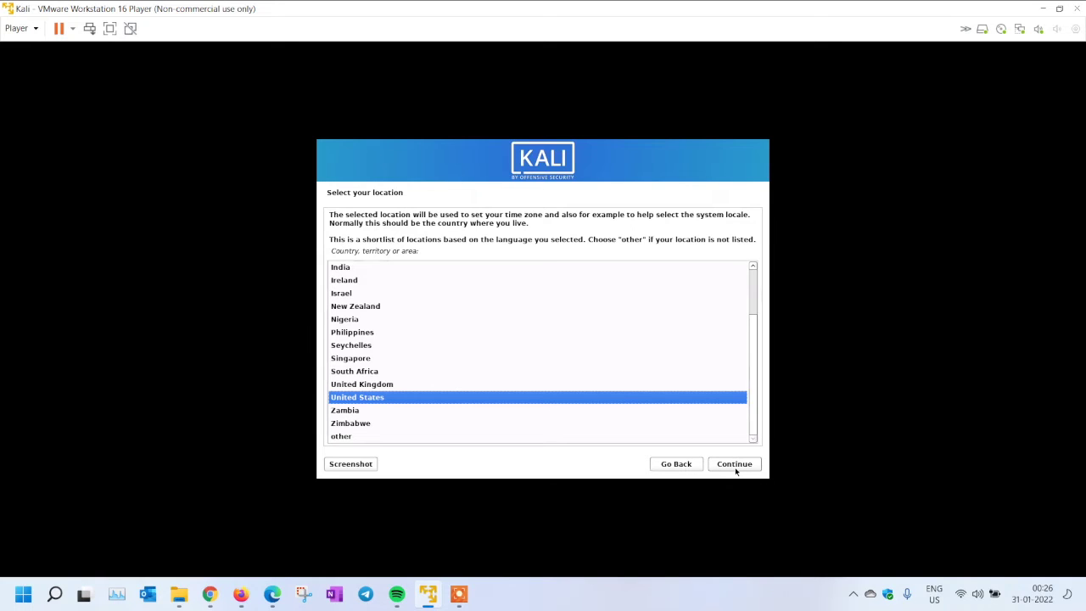
{"action": "left_click", "coordinate": [735, 465]}
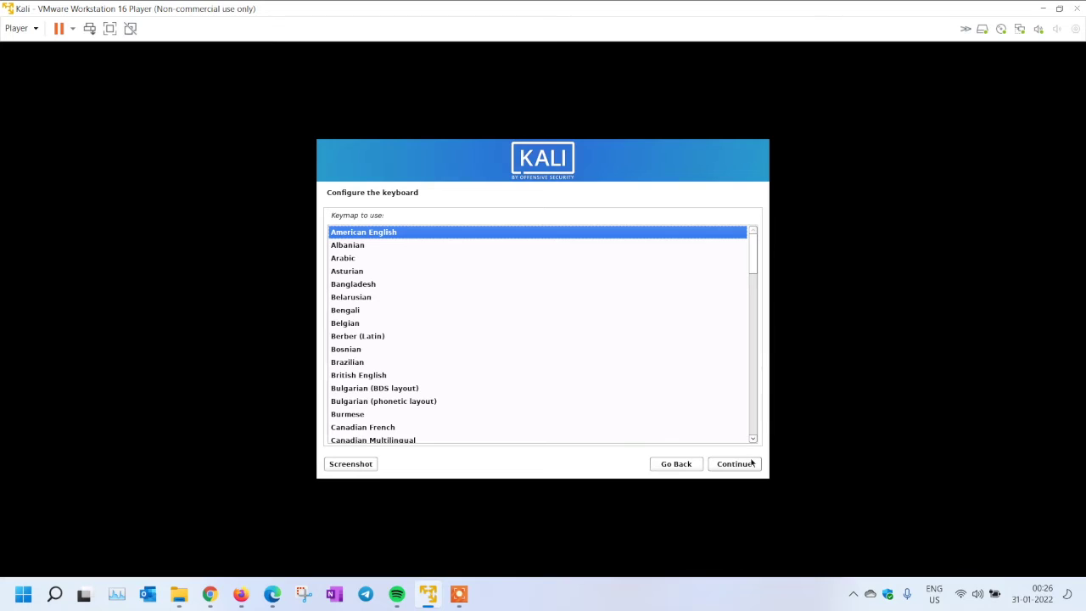
{"action": "left_click", "coordinate": [752, 466]}
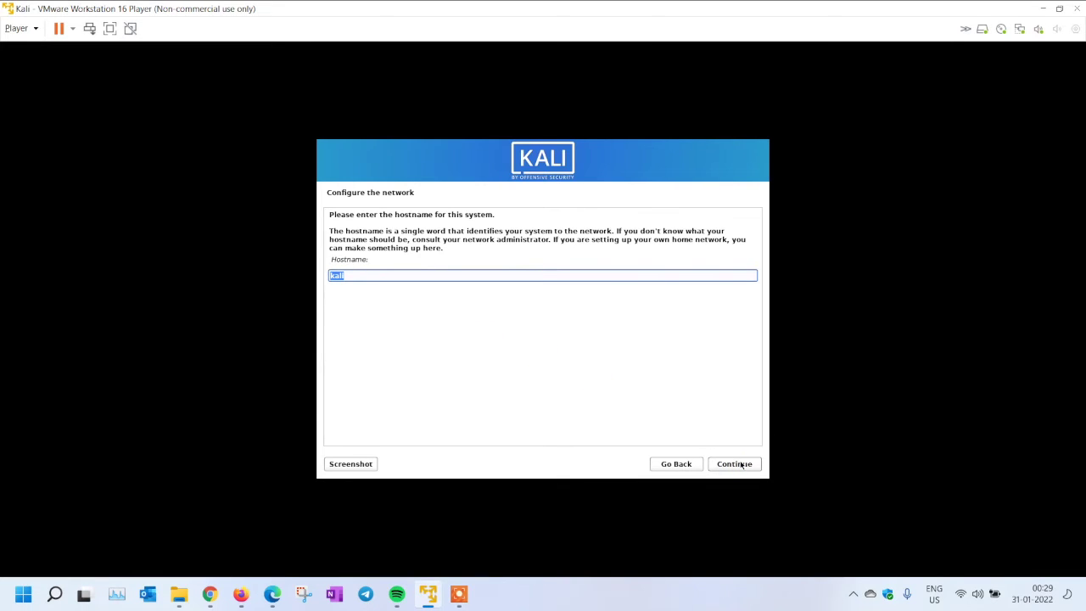
{"action": "left_click", "coordinate": [741, 465]}
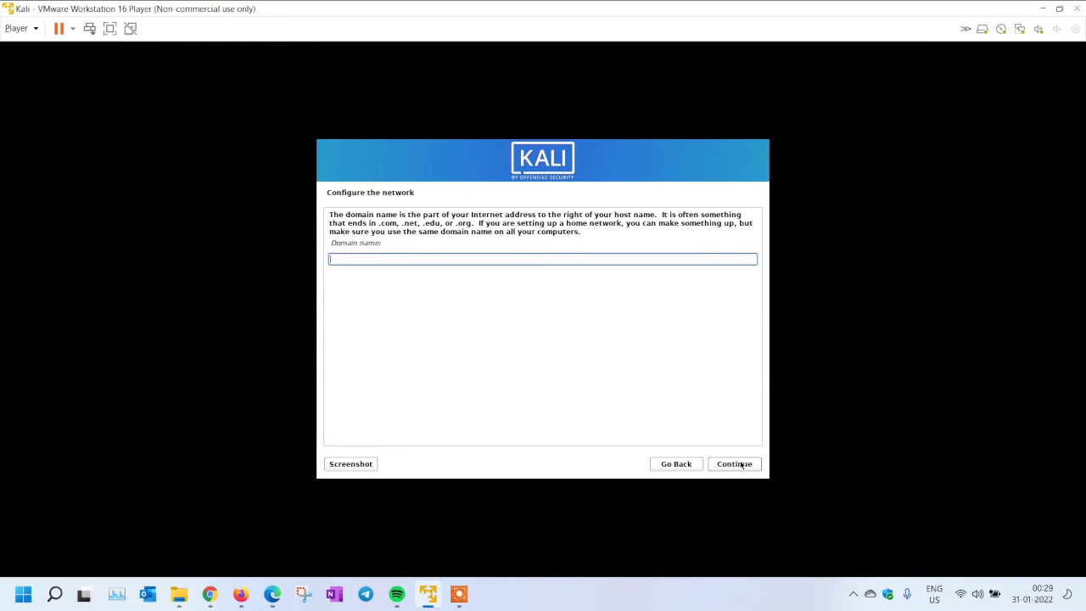
{"action": "left_click", "coordinate": [741, 464]}
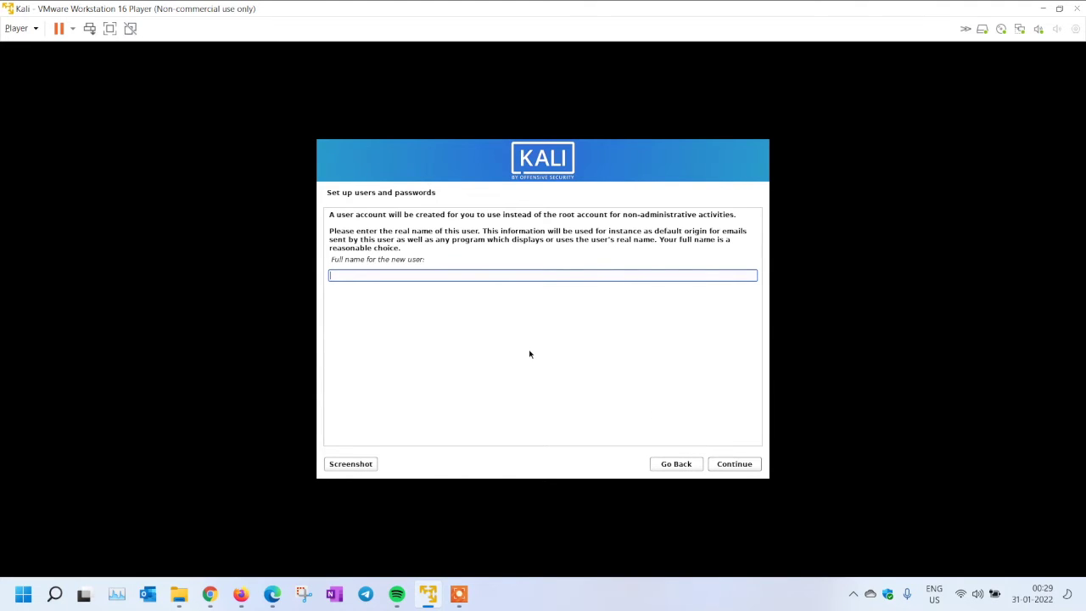
Create user 'test' with the default username and a confirmed password, and choose the Pacific time zone
{"action": "type", "text": "test"}
{"action": "key", "text": "Return"}
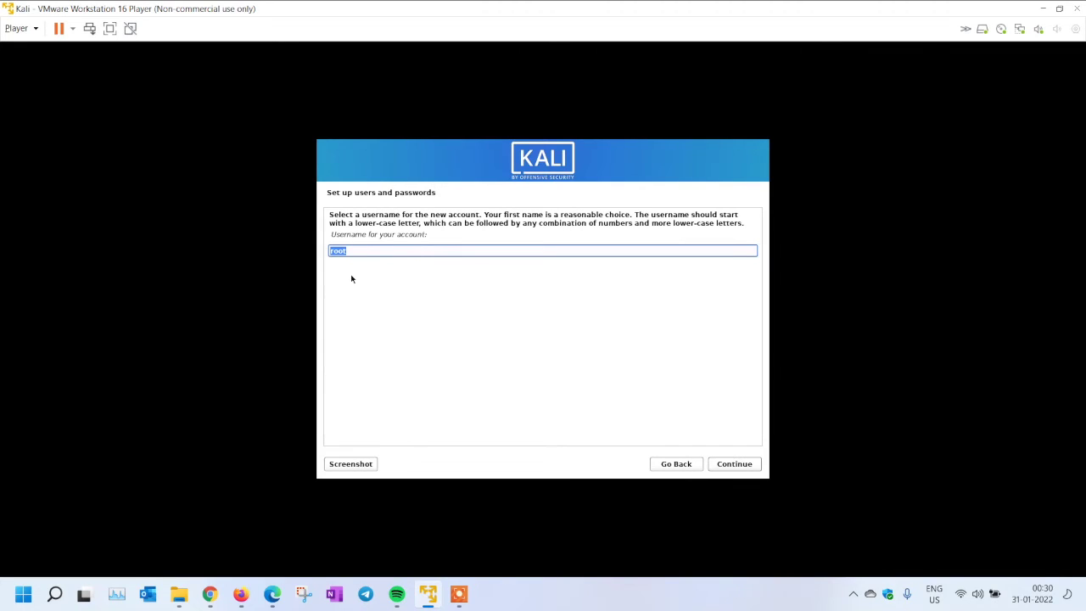
{"action": "key", "text": "Return"}
{"action": "type", "text": "123"}
{"action": "key", "text": "Tab"}
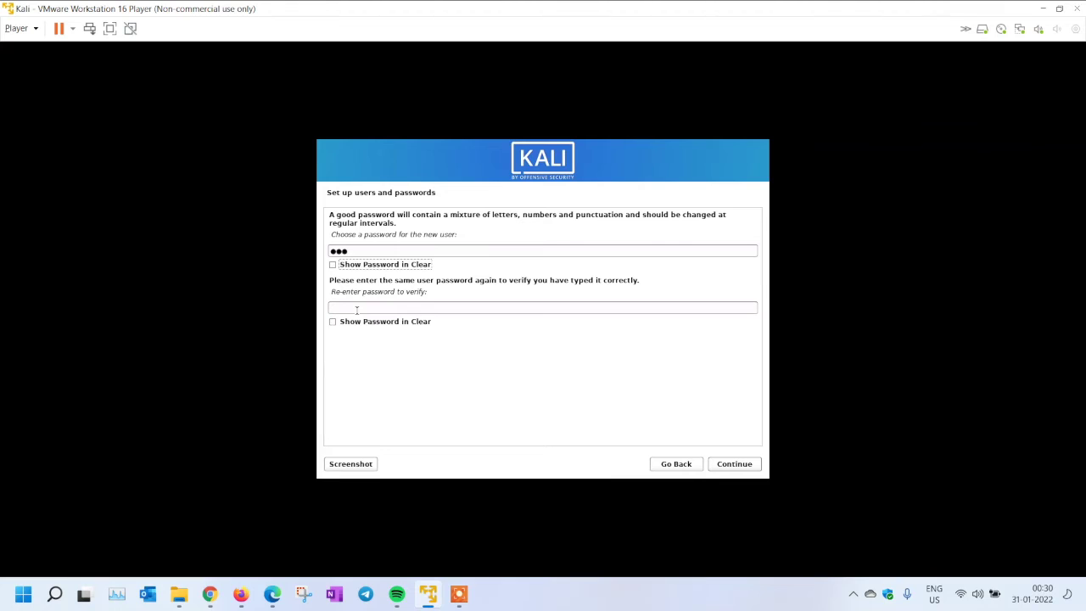
{"action": "left_click", "coordinate": [357, 310]}
{"action": "type", "text": "123"}
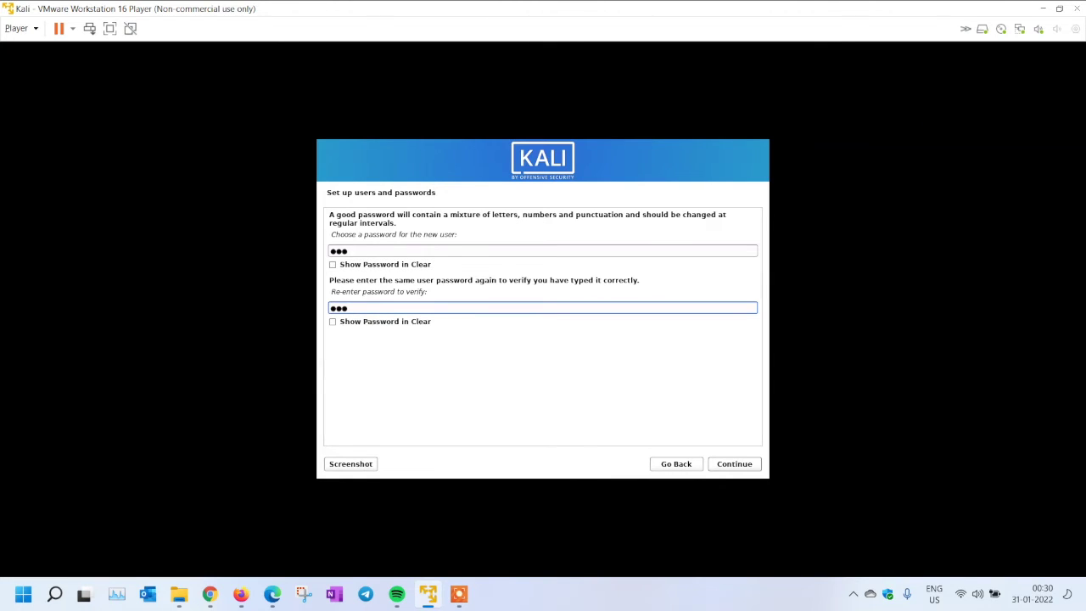
{"action": "key", "text": "Return"}
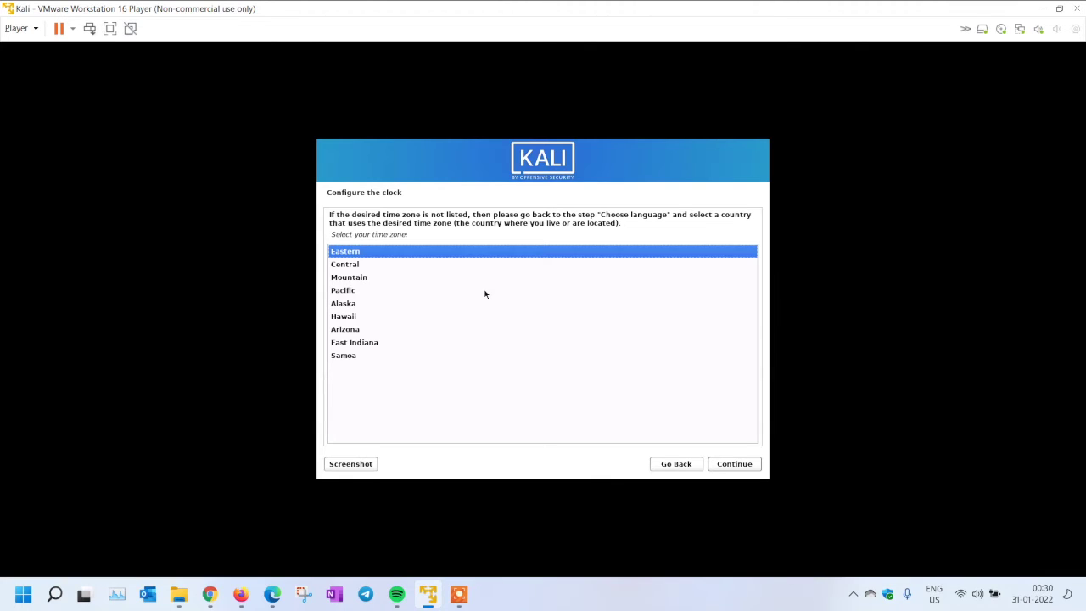
{"action": "left_click", "coordinate": [485, 294]}
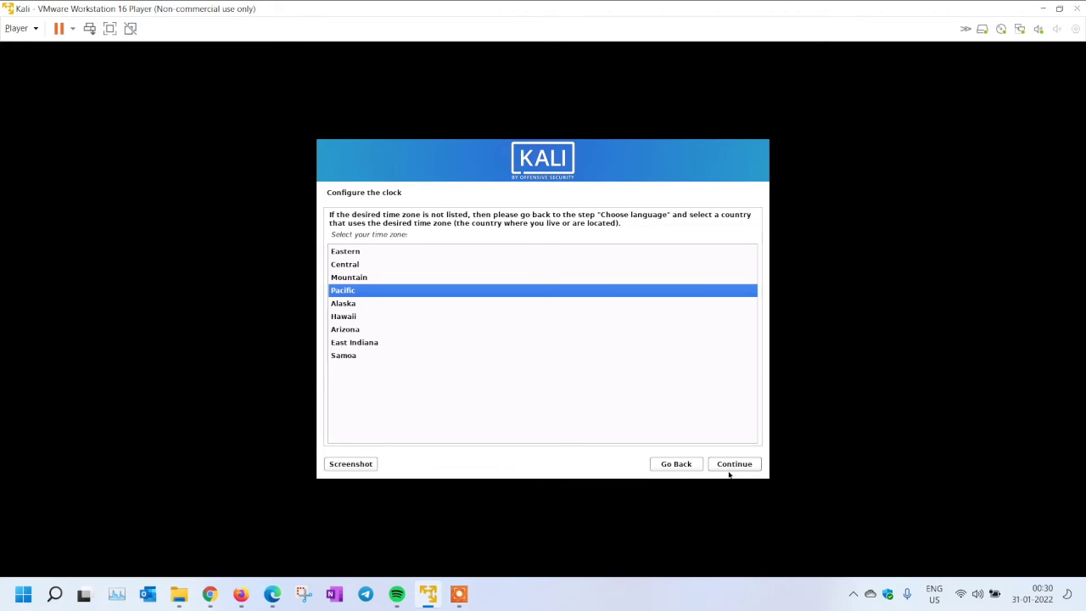
{"action": "left_click", "coordinate": [735, 467]}
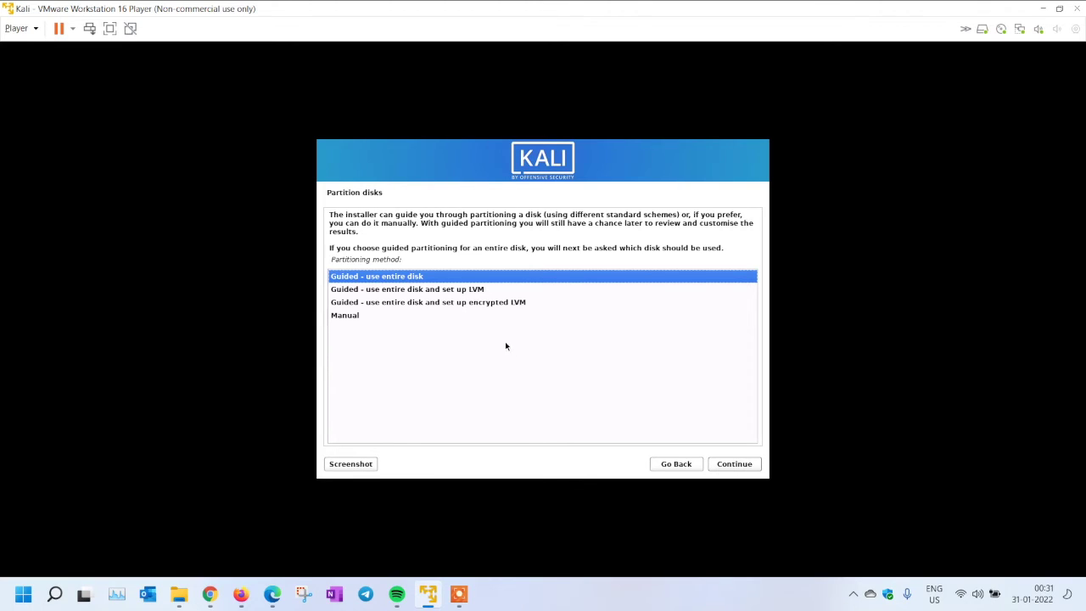
Guided-partition the whole 107.4 GB disk with all files in one partition and write the changes
{"action": "left_click", "coordinate": [731, 467]}
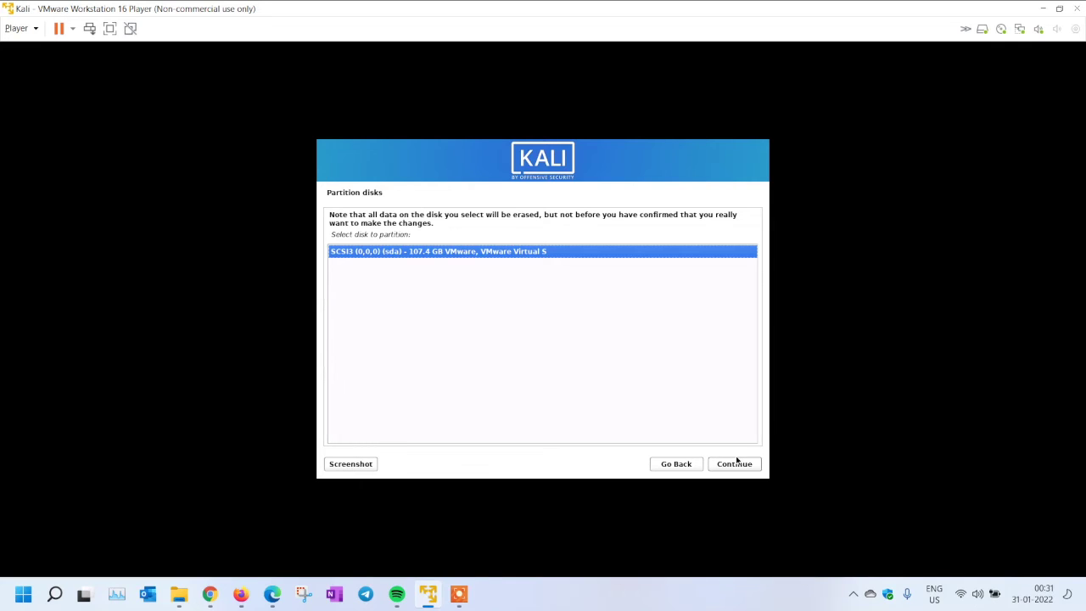
{"action": "left_click", "coordinate": [735, 464]}
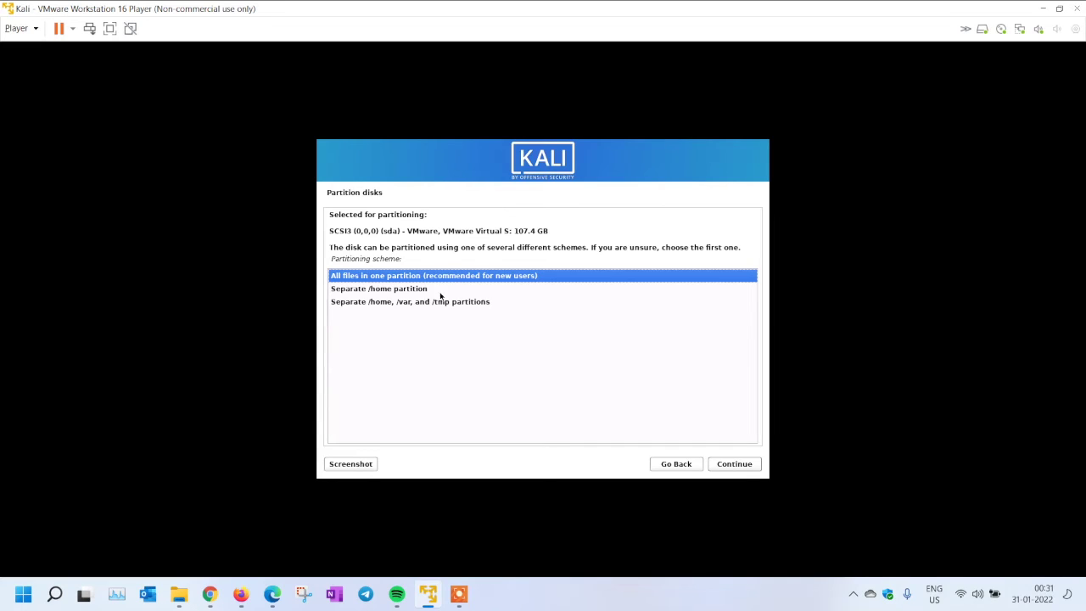
{"action": "left_click", "coordinate": [442, 292]}
{"action": "left_click", "coordinate": [428, 303]}
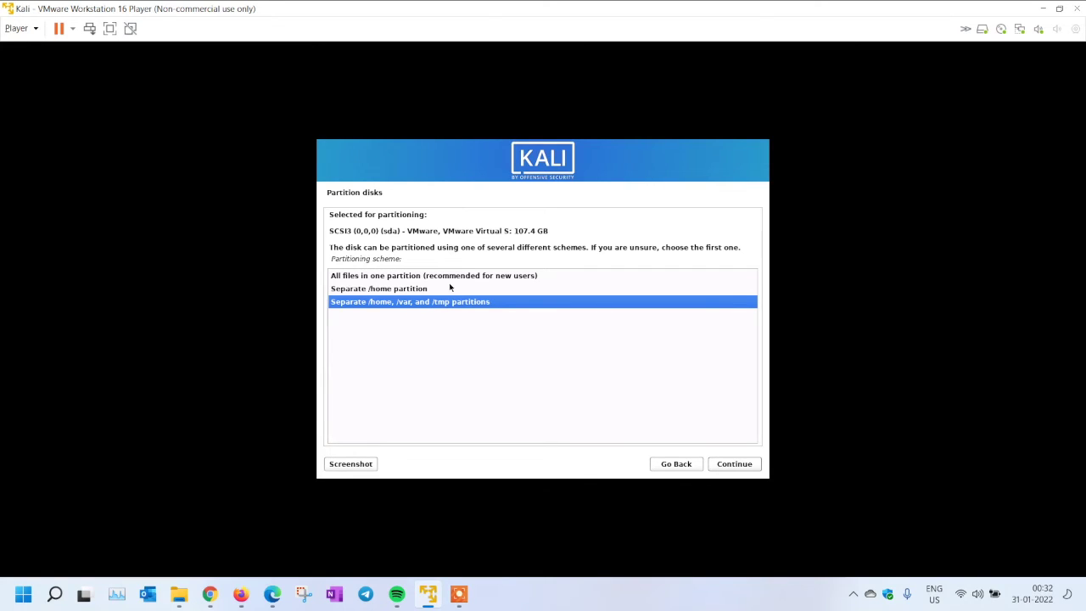
{"action": "left_click", "coordinate": [450, 280]}
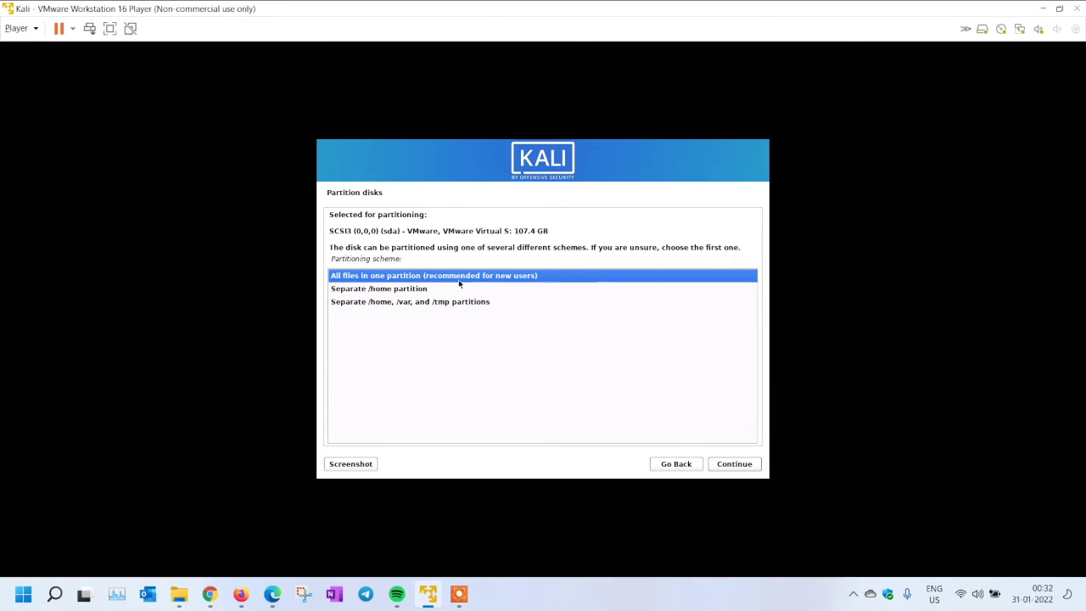
{"action": "left_click", "coordinate": [743, 466]}
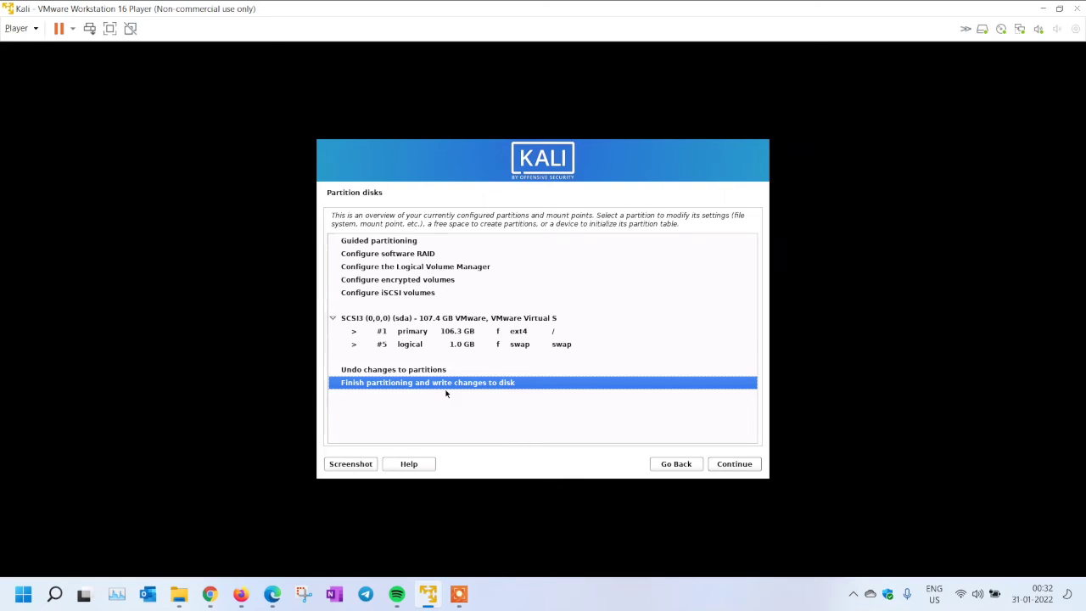
{"action": "left_click", "coordinate": [728, 467]}
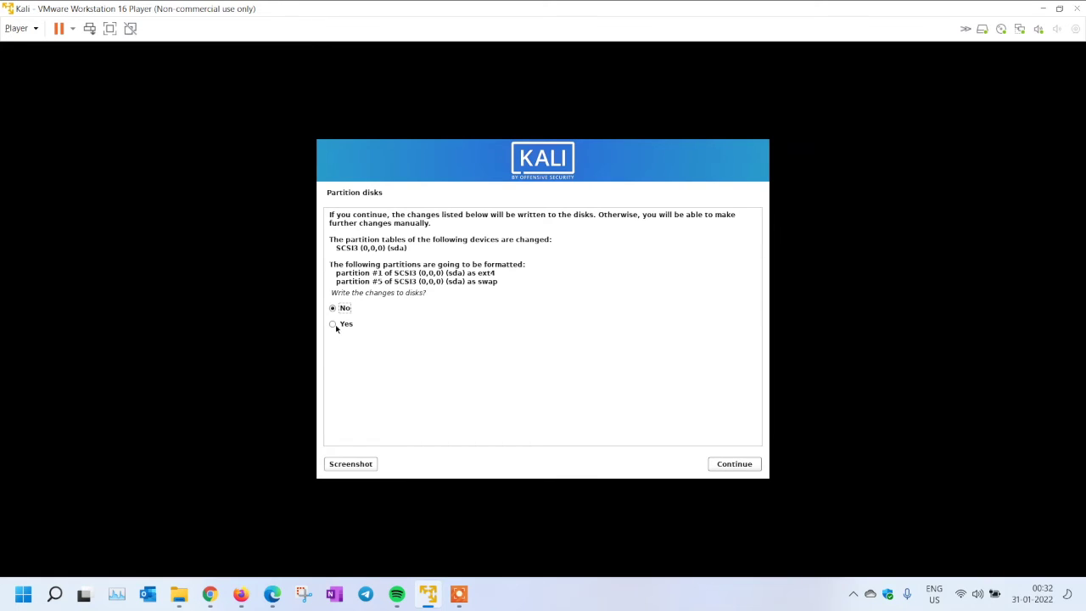
{"action": "left_click", "coordinate": [718, 465]}
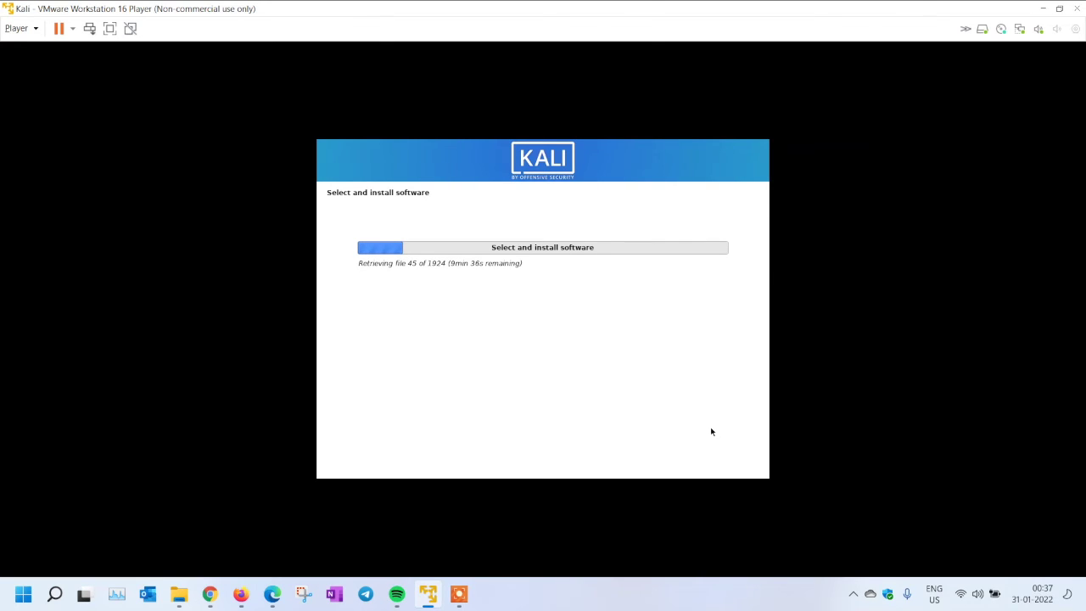
Install the GRUB boot loader to /dev/sda and finish the installation to reboot
{"action": "left_click", "coordinate": [682, 600]}
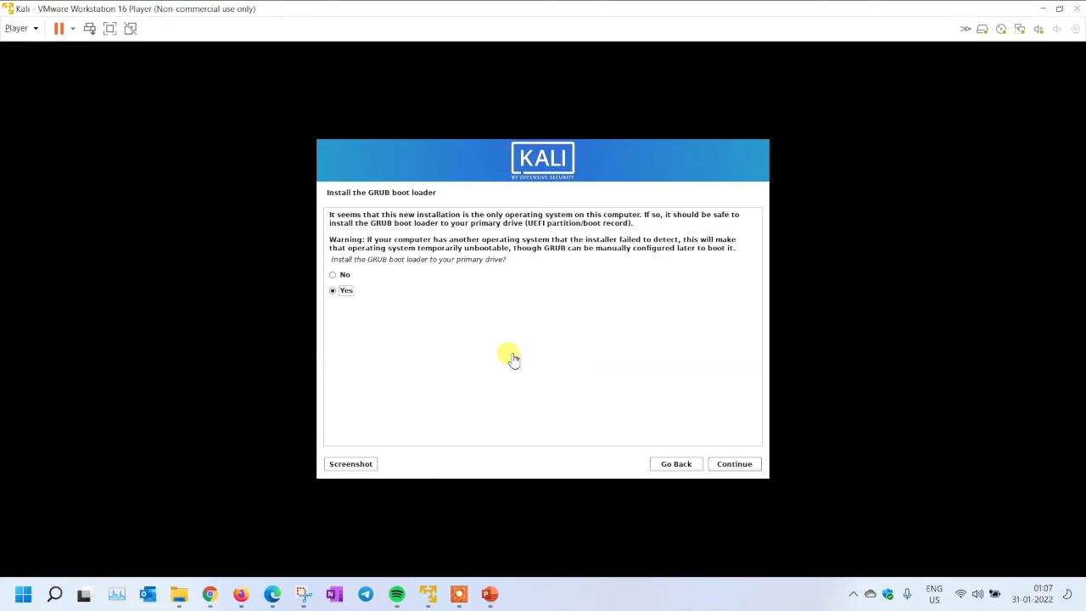
{"action": "left_click", "coordinate": [735, 464]}
{"action": "left_click", "coordinate": [741, 465]}
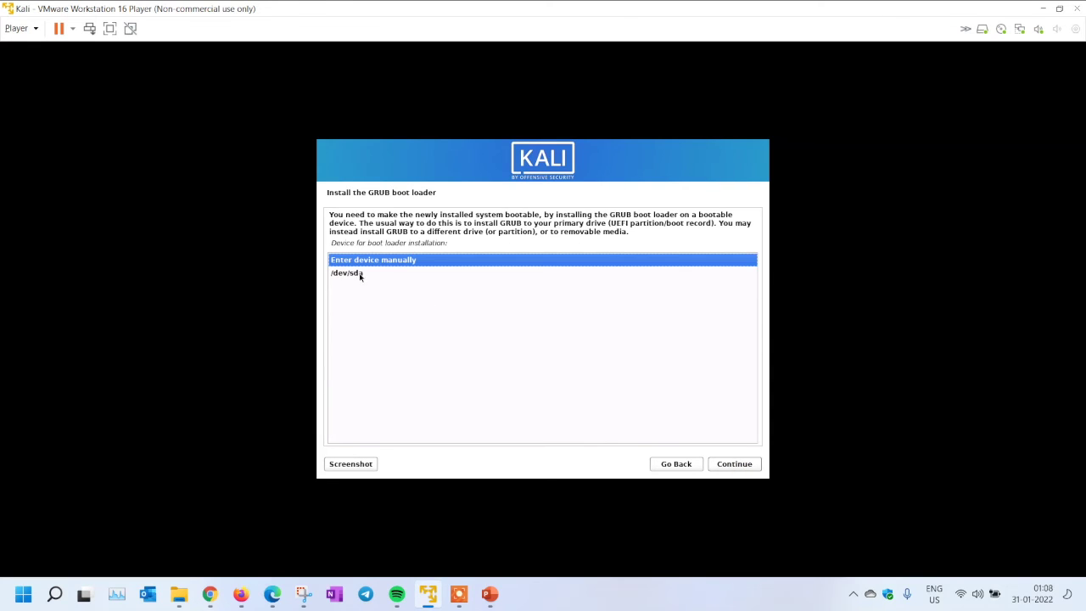
{"action": "left_click", "coordinate": [351, 271]}
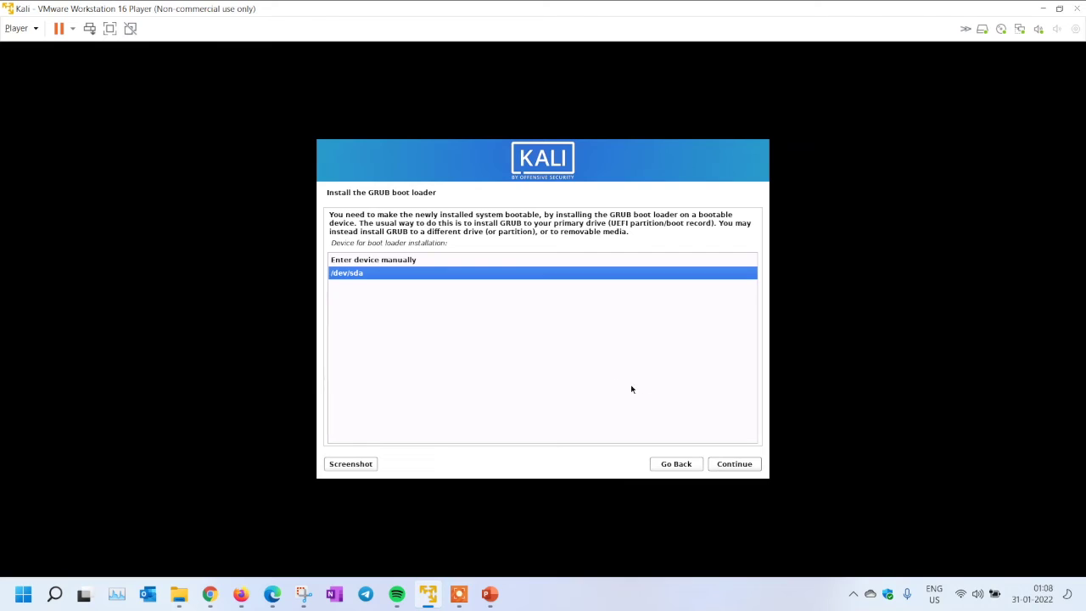
{"action": "left_click", "coordinate": [735, 464]}
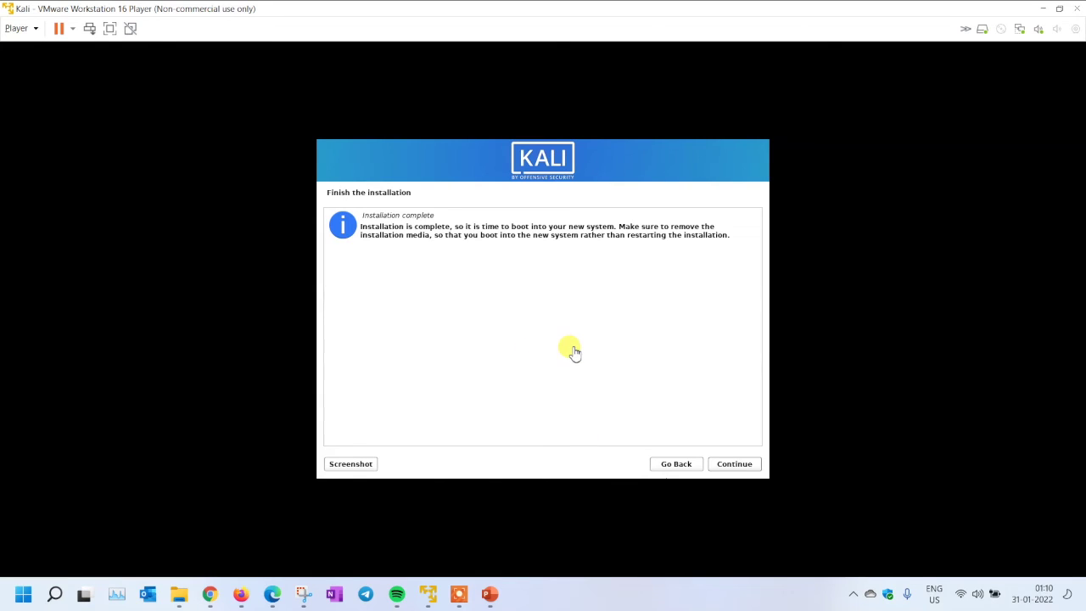
{"action": "left_click", "coordinate": [760, 468]}
{"action": "left_click", "coordinate": [745, 463]}
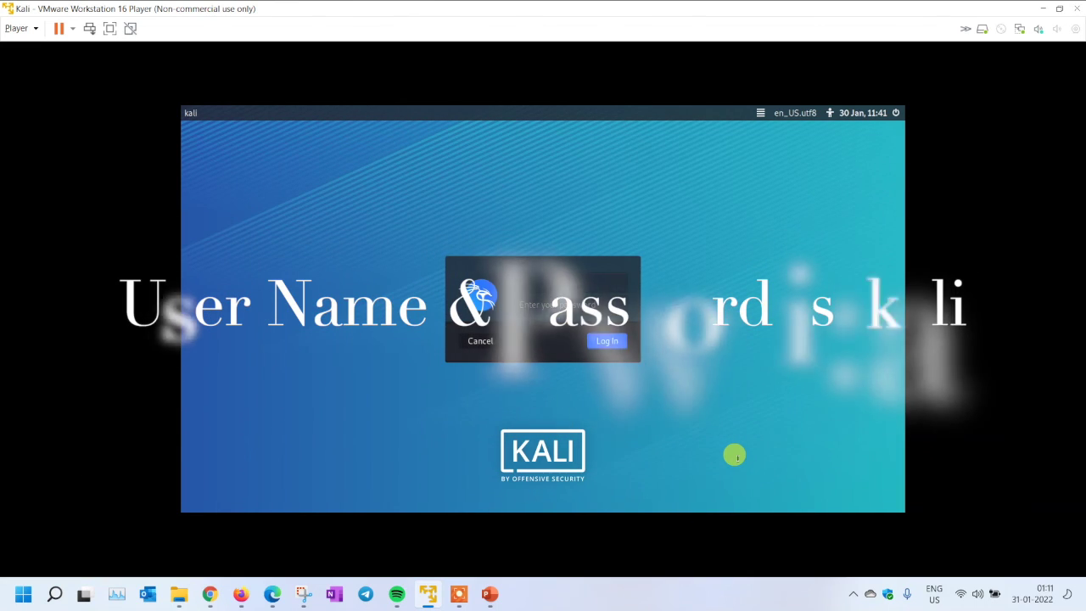
Log in to Kali as user 'test' with the account password
{"action": "type", "text": "test"}
{"action": "key", "text": "Return"}
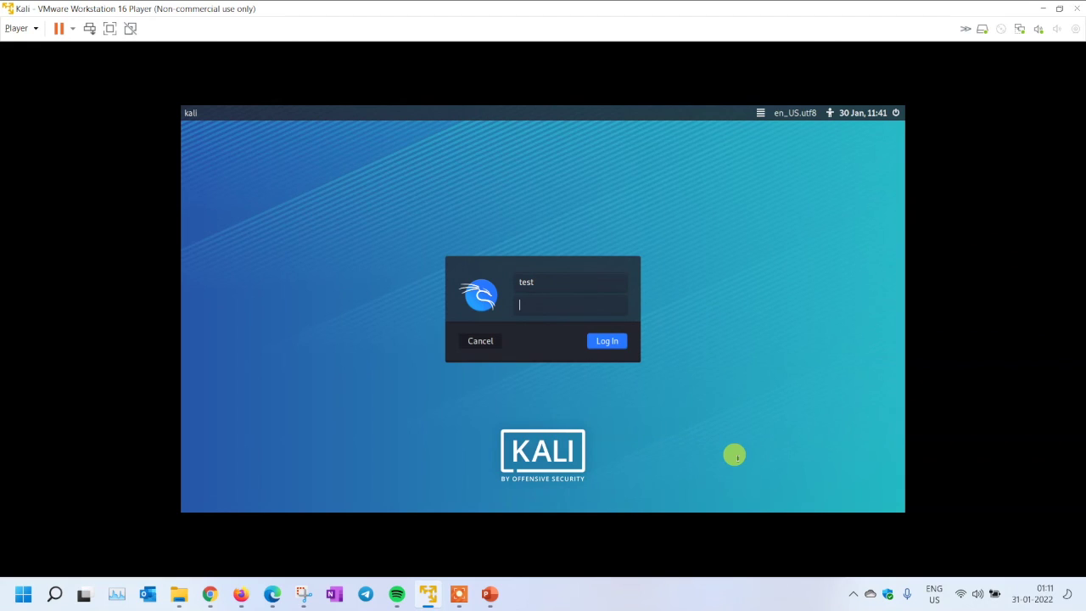
{"action": "type", "text": "test"}
{"action": "key", "text": "Return"}
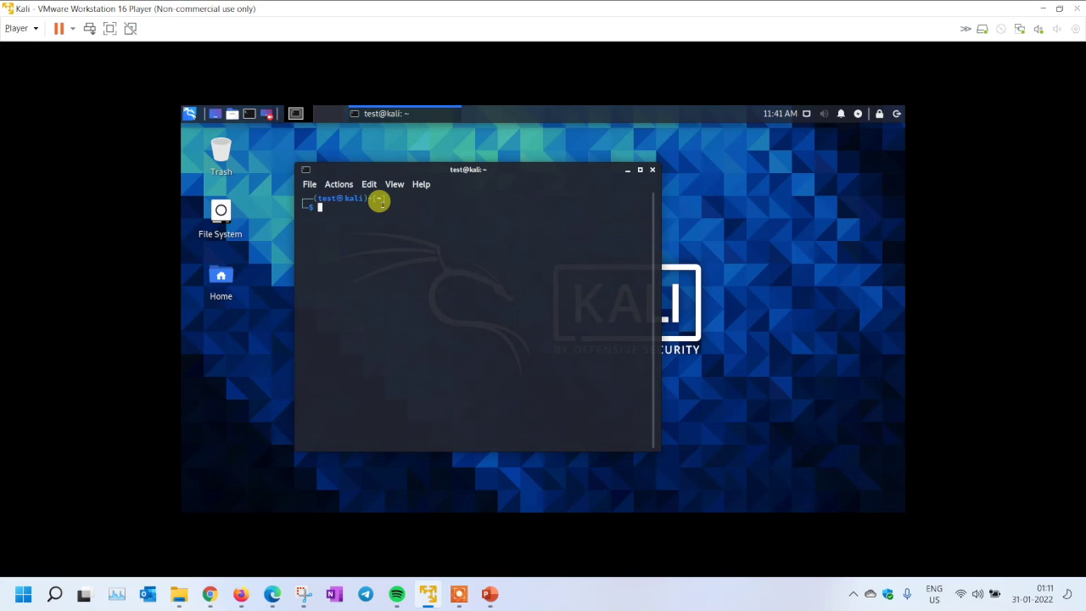
In the terminal, run ifconfig and ping google.com, stopping the ping with Ctrl+C
{"action": "type", "text": "ifconfig"}
{"action": "key", "text": "Return"}
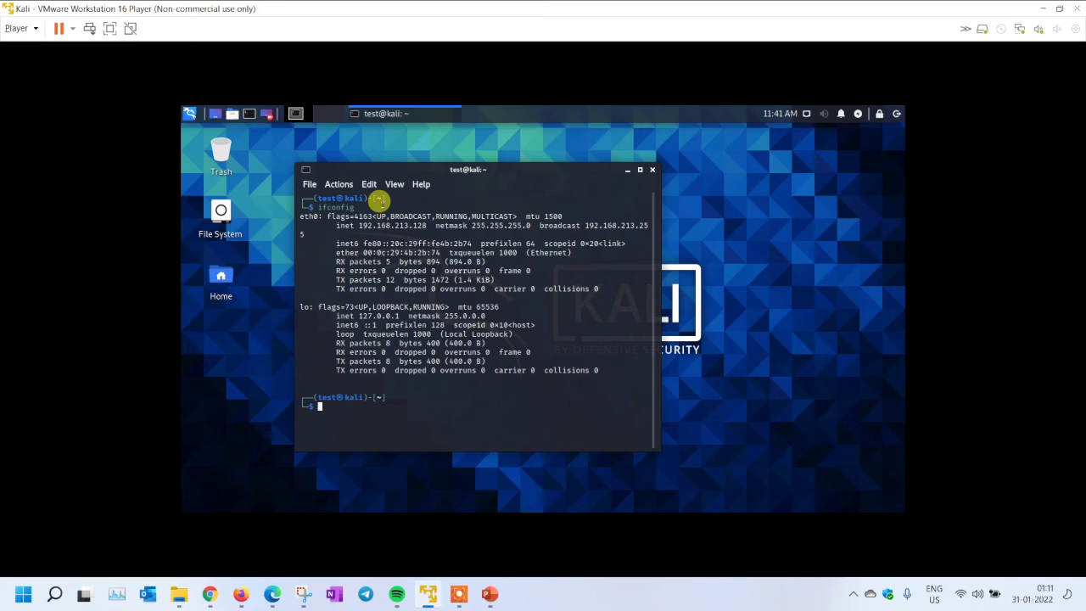
{"action": "type", "text": "ping google.com"}
{"action": "key", "text": "Return"}
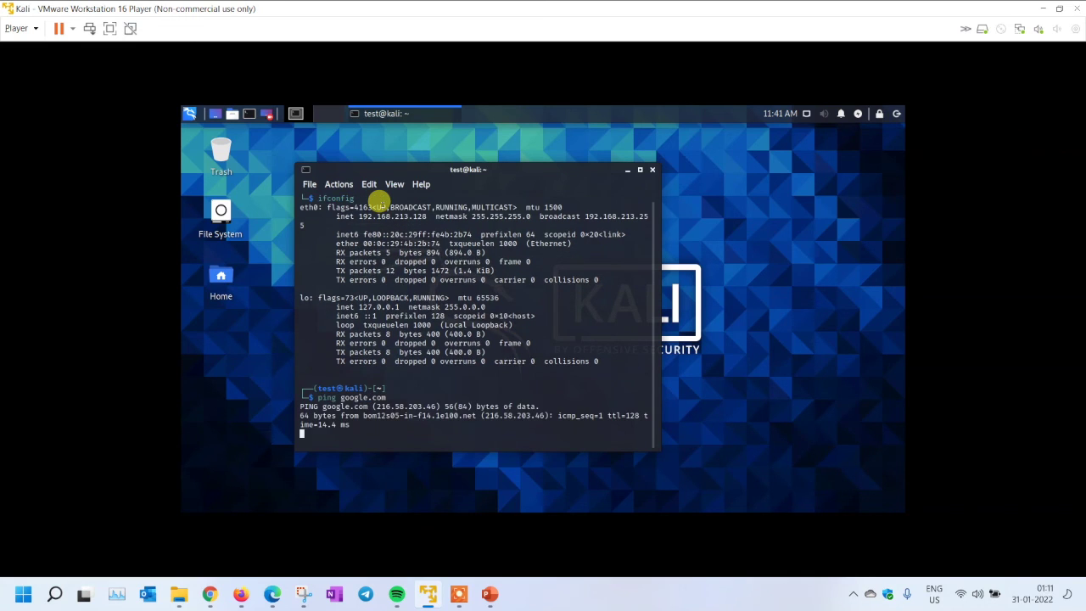
{"action": "key", "text": "ctrl+c"}
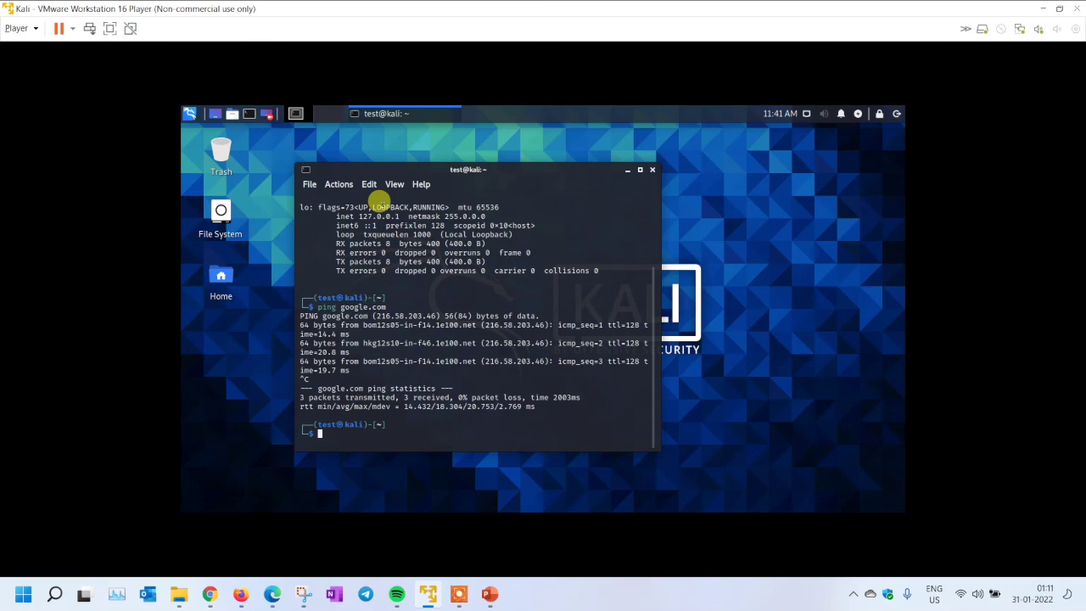